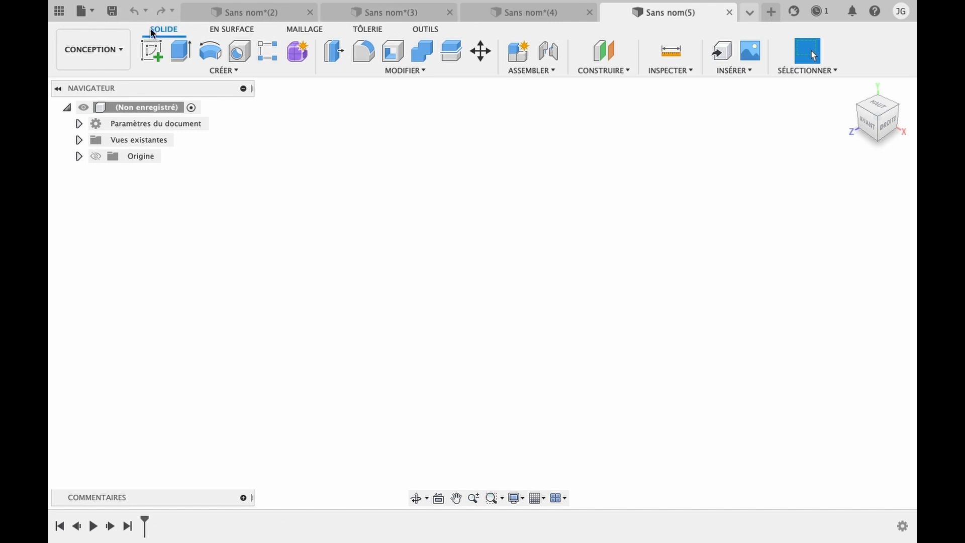
Step: Start a sketch on the horizontal origin plane and draw a 30 mm horizontal line from the origin along the red axis
{"action": "left_click", "coordinate": [151, 51]}
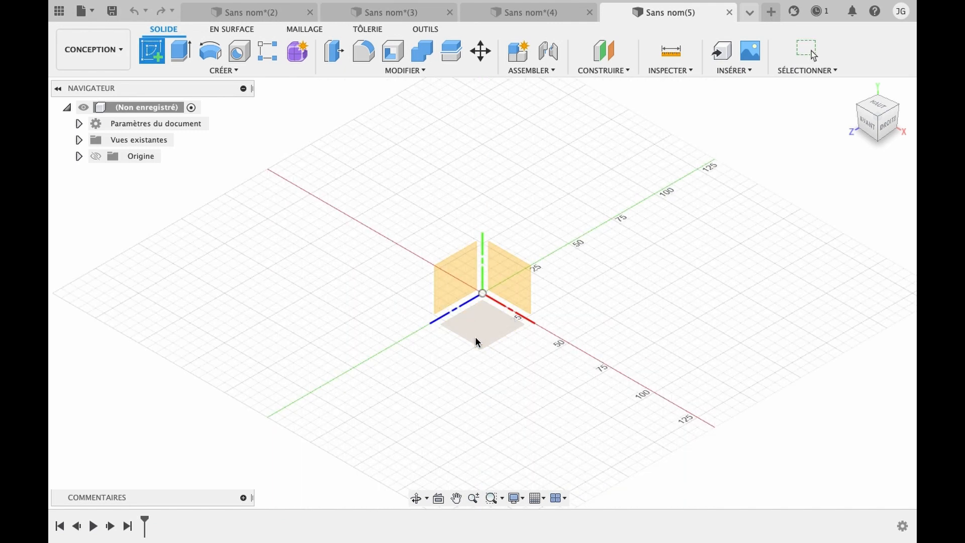
{"action": "left_click", "coordinate": [481, 321]}
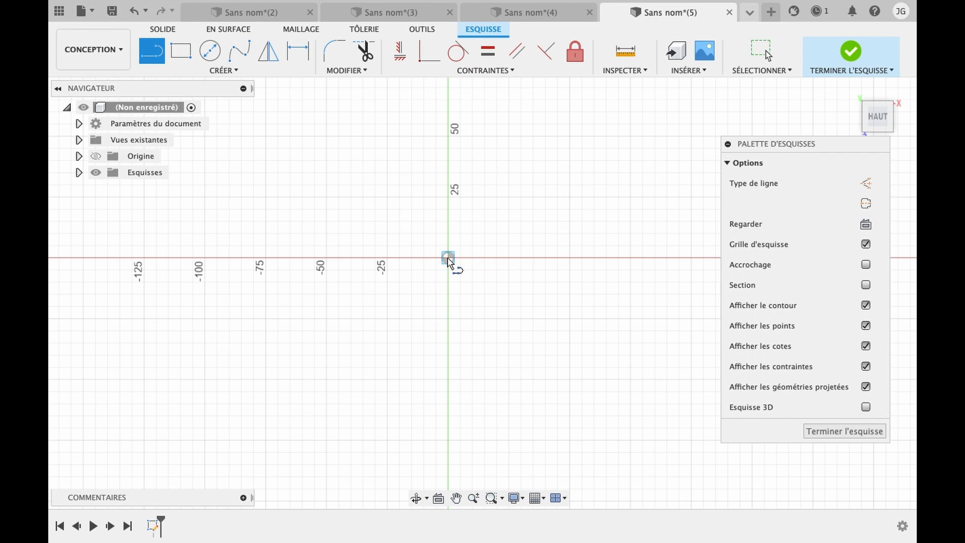
{"action": "left_click", "coordinate": [452, 258]}
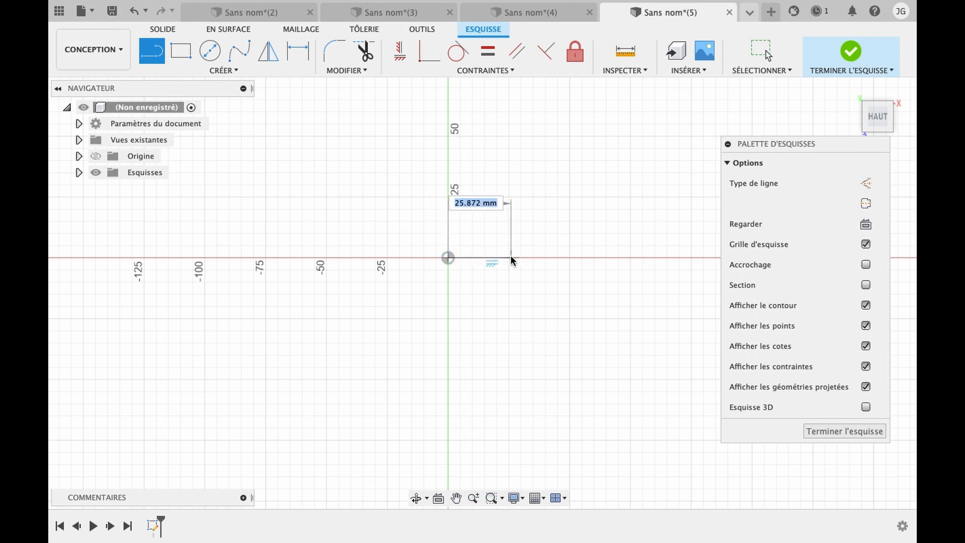
{"action": "type", "text": "30"}
{"action": "key", "text": "Tab"}
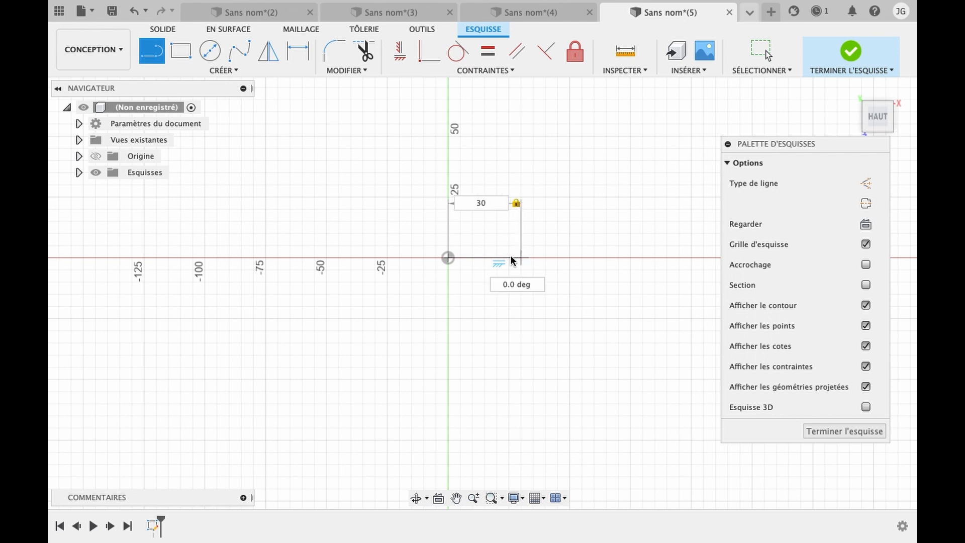
{"action": "key", "text": "Return"}
{"action": "key", "text": "Escape"}
Step: Draw a 40 mm vertical line downward from the midpoint of the 30 mm line
{"action": "left_click", "coordinate": [151, 50]}
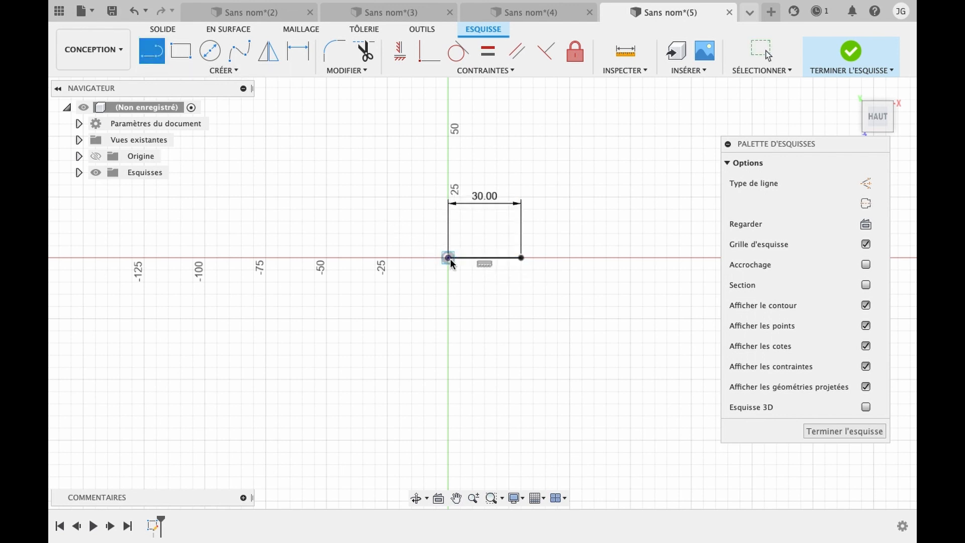
{"action": "left_click", "coordinate": [485, 258]}
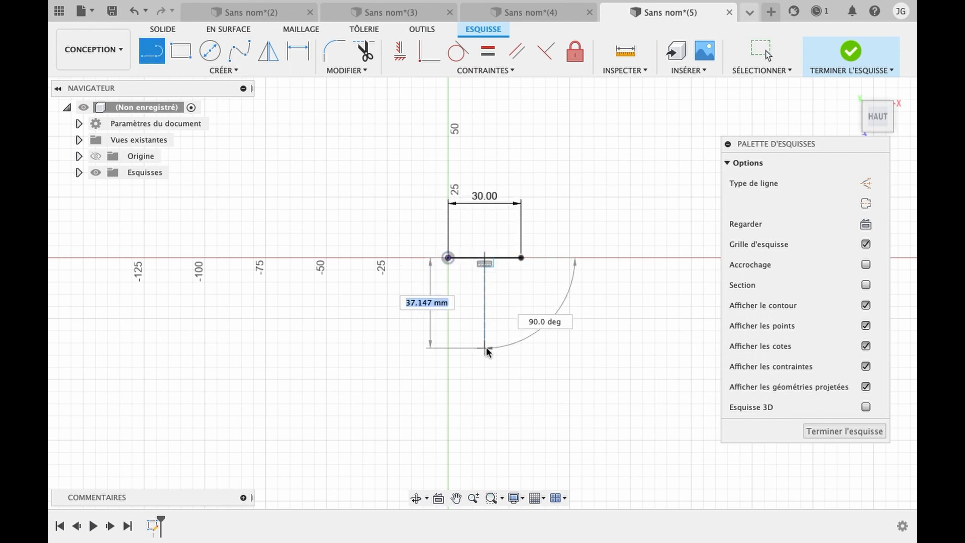
{"action": "type", "text": "40"}
{"action": "key", "text": "Tab"}
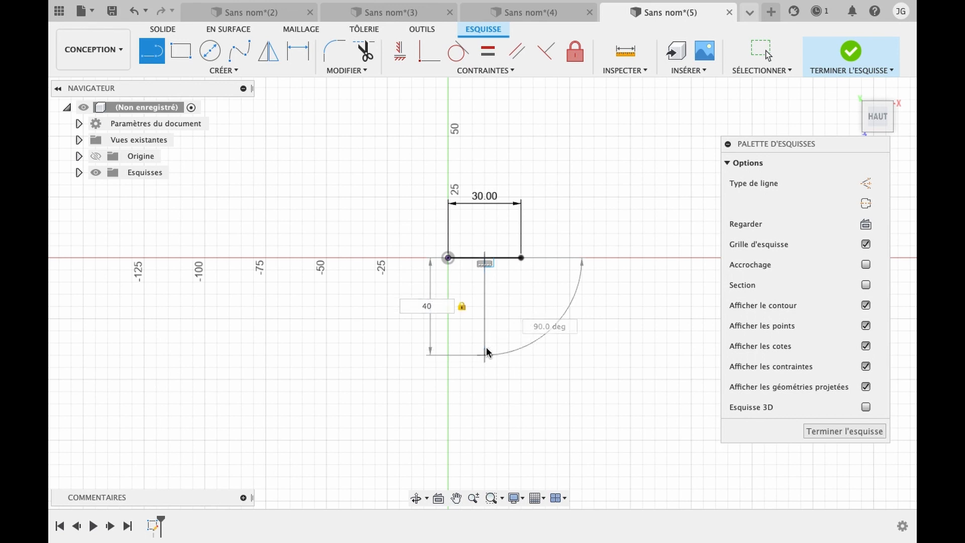
{"action": "key", "text": "Return"}
{"action": "key", "text": "Escape"}
Step: Draw a line at 103° from the 30 mm line's free end down to the level of the vertical line's lower end
{"action": "key", "text": "l"}
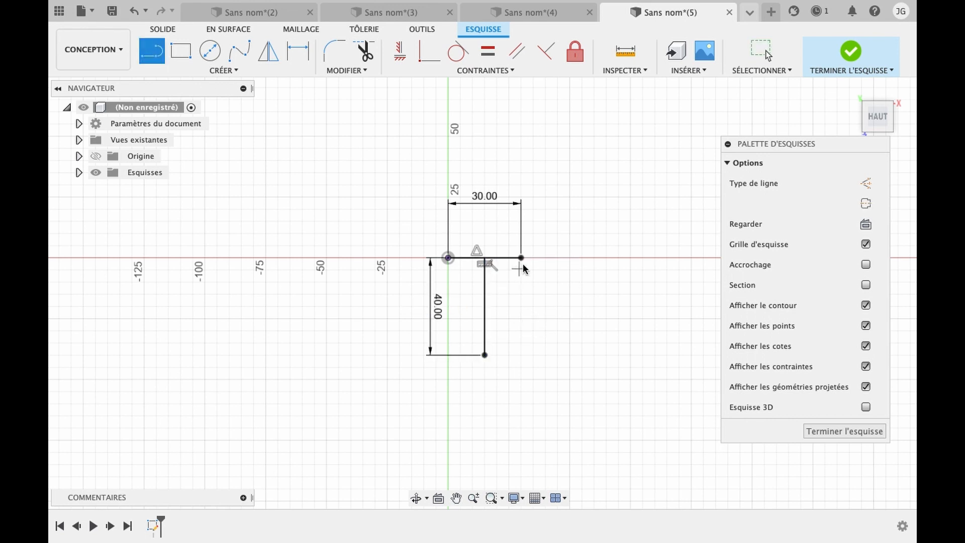
{"action": "left_click", "coordinate": [522, 258]}
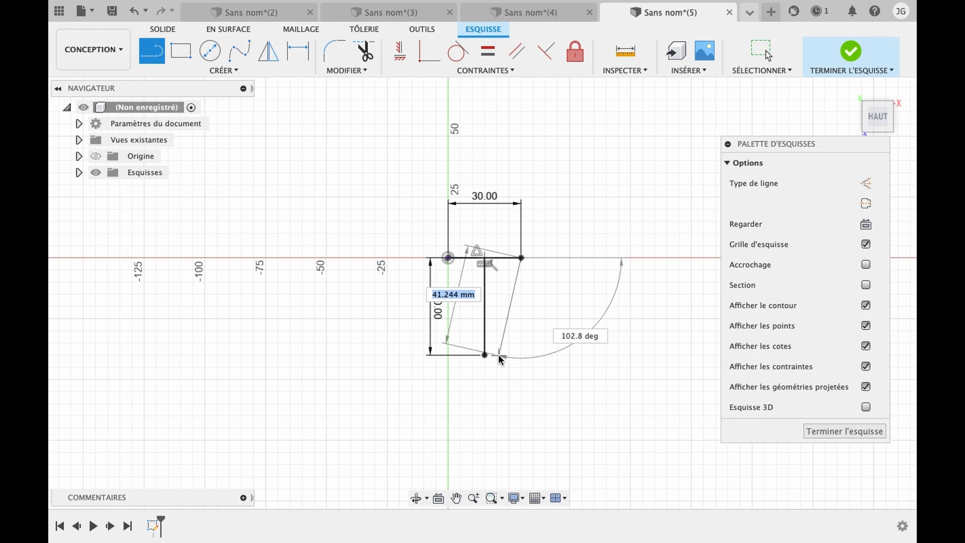
{"action": "key", "text": "Tab"}
{"action": "type", "text": "103"}
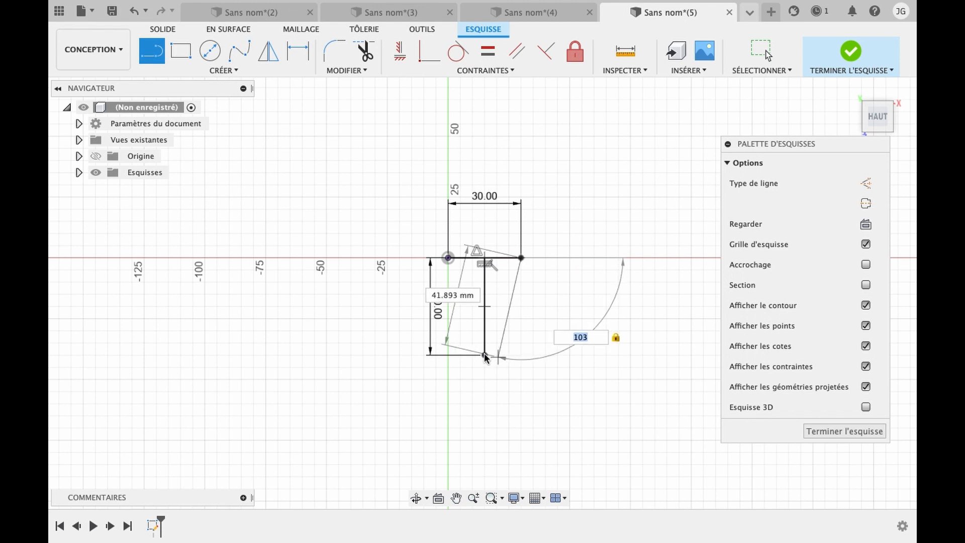
{"action": "left_click", "coordinate": [493, 357]}
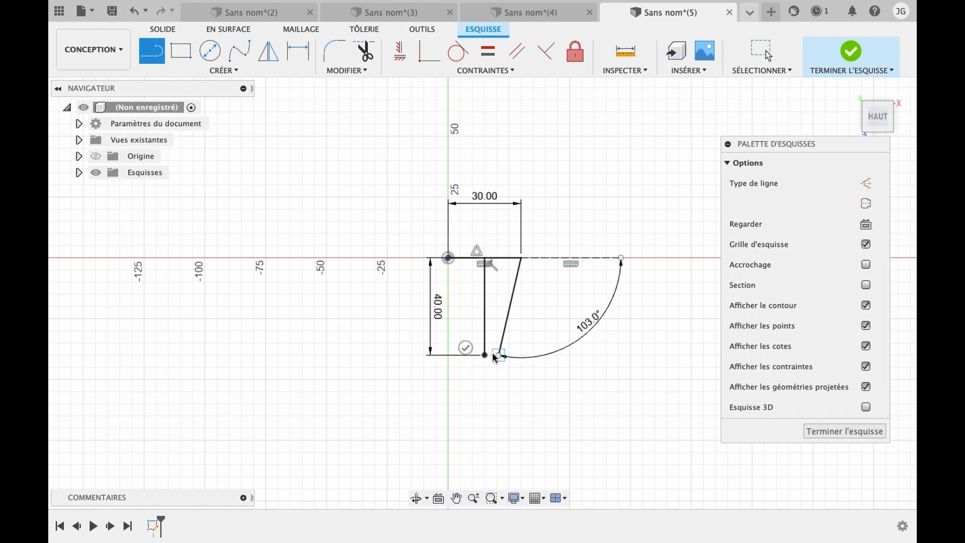
{"action": "key", "text": "Escape"}
Step: Close the tapered profile with a slanted side about 40 mm long from the origin and a horizontal base, and delete the vertical centre line
{"action": "left_click", "coordinate": [151, 50]}
{"action": "left_click", "coordinate": [449, 258]}
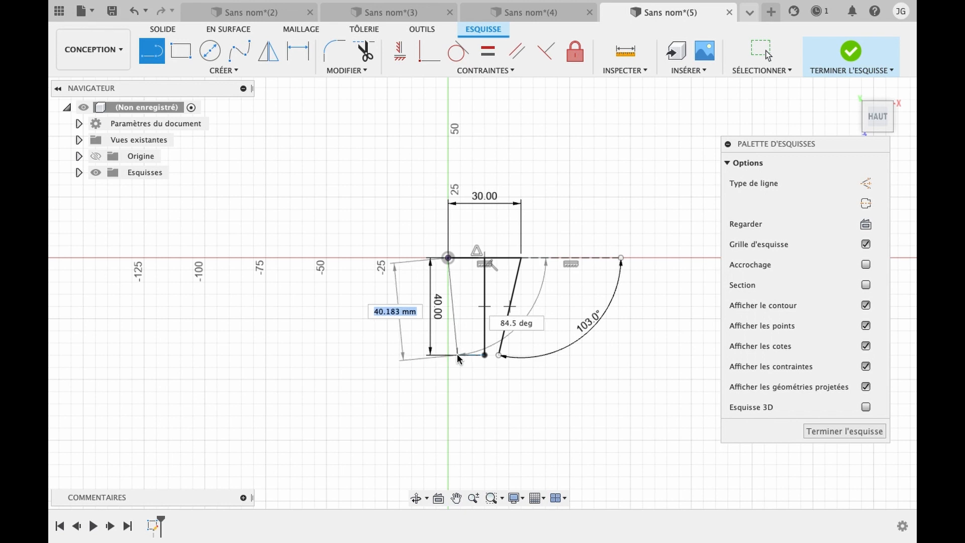
{"action": "left_click", "coordinate": [457, 354]}
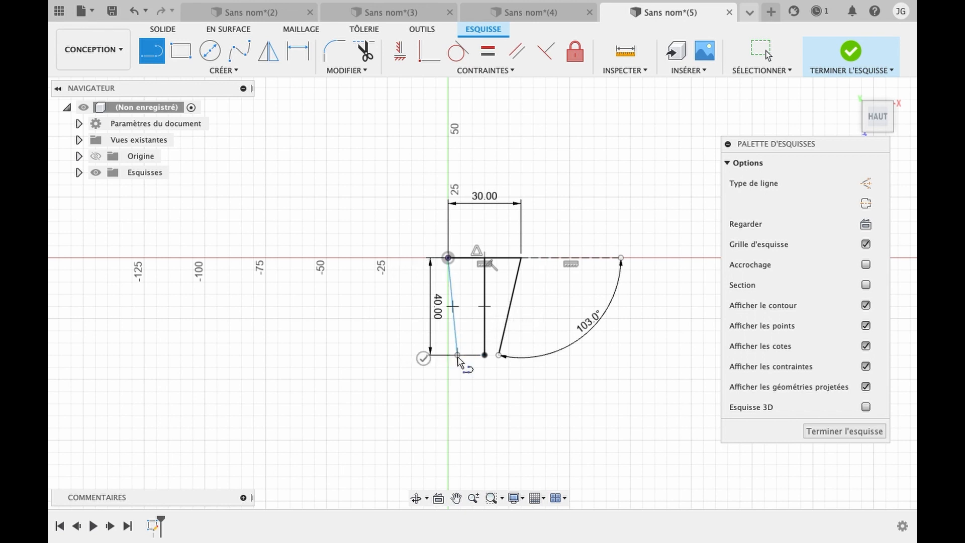
{"action": "left_click", "coordinate": [496, 356]}
{"action": "key", "text": "Escape"}
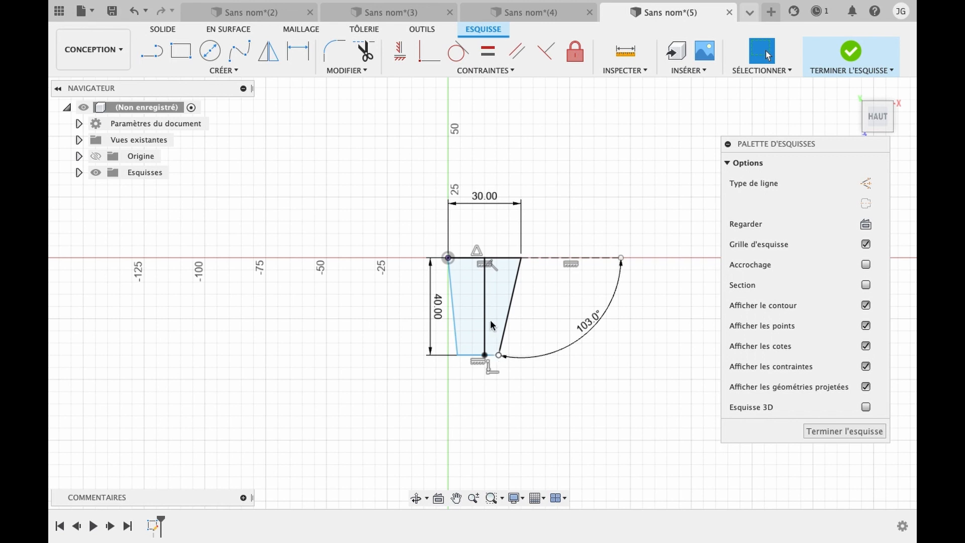
{"action": "left_click", "coordinate": [483, 303]}
{"action": "key", "text": "Delete"}
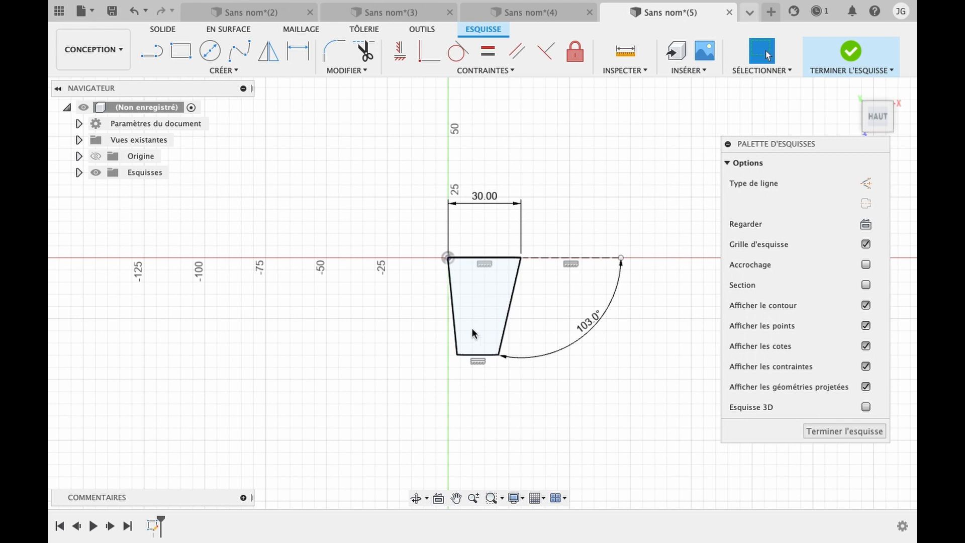
Step: Fillet both lower corners of the tapered profile with a 5 mm radius and finish the sketch
{"action": "left_click", "coordinate": [329, 48]}
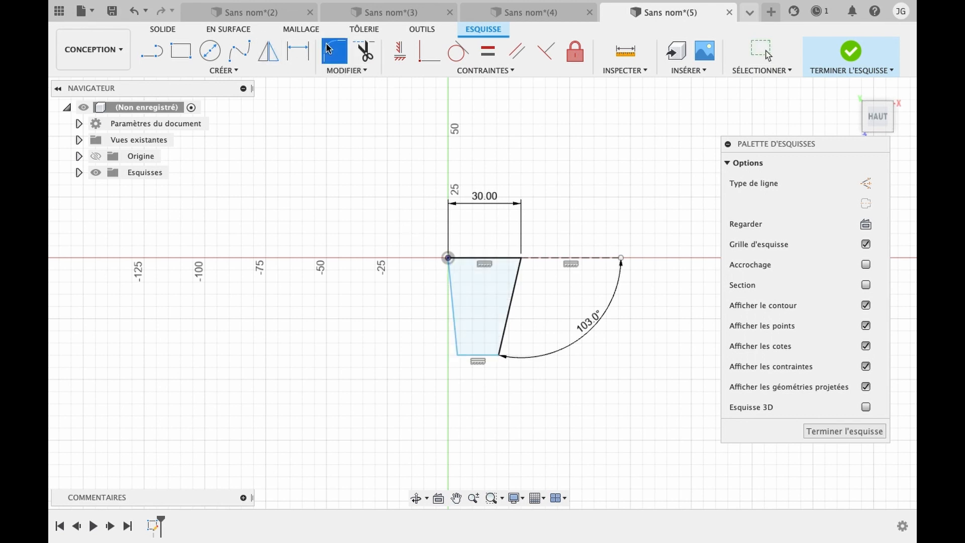
{"action": "left_click", "coordinate": [458, 347]}
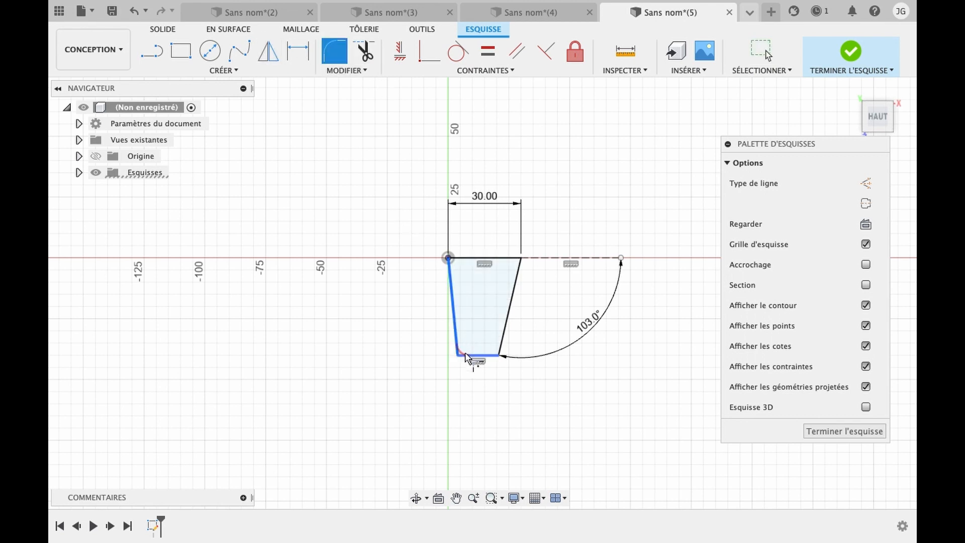
{"action": "left_click", "coordinate": [466, 356]}
{"action": "key", "text": "Return"}
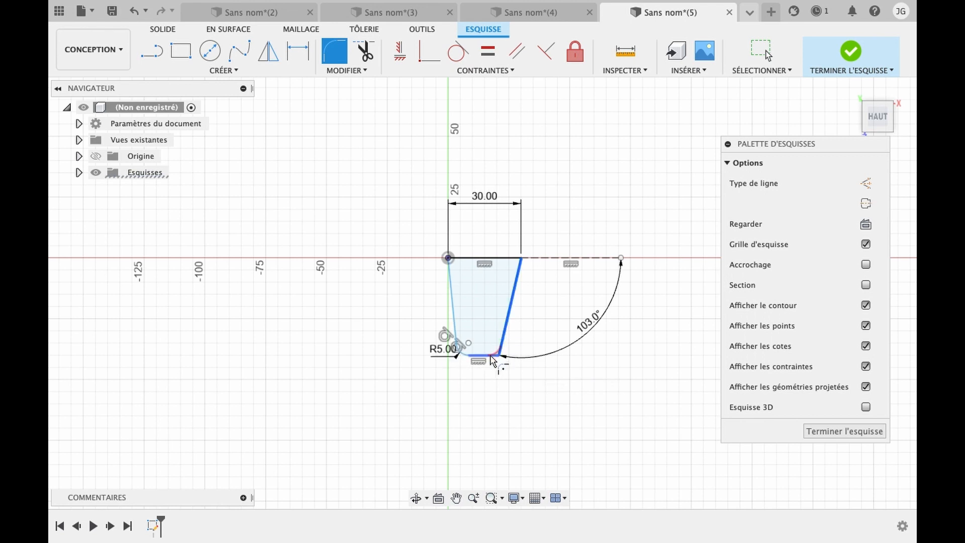
{"action": "left_click", "coordinate": [491, 358]}
{"action": "key", "text": "Return"}
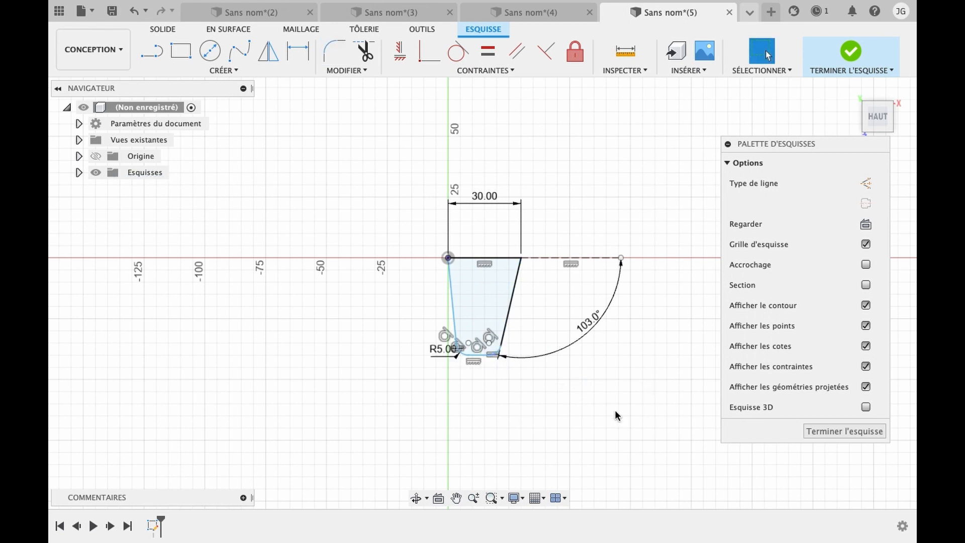
{"action": "left_click", "coordinate": [851, 430]}
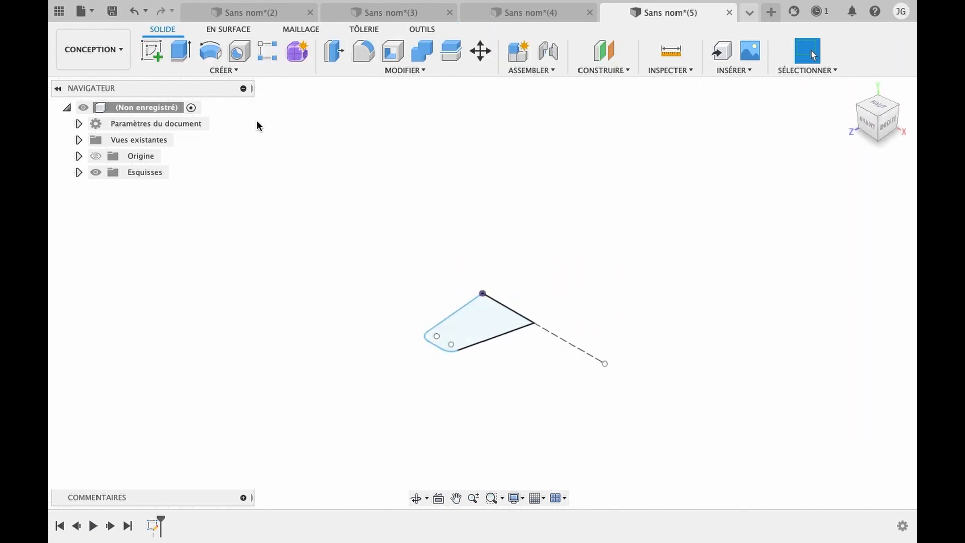
Step: Revolve the tapered profile 180° about its 30 mm edge as a new body
{"action": "left_click", "coordinate": [238, 72]}
{"action": "left_click", "coordinate": [186, 159]}
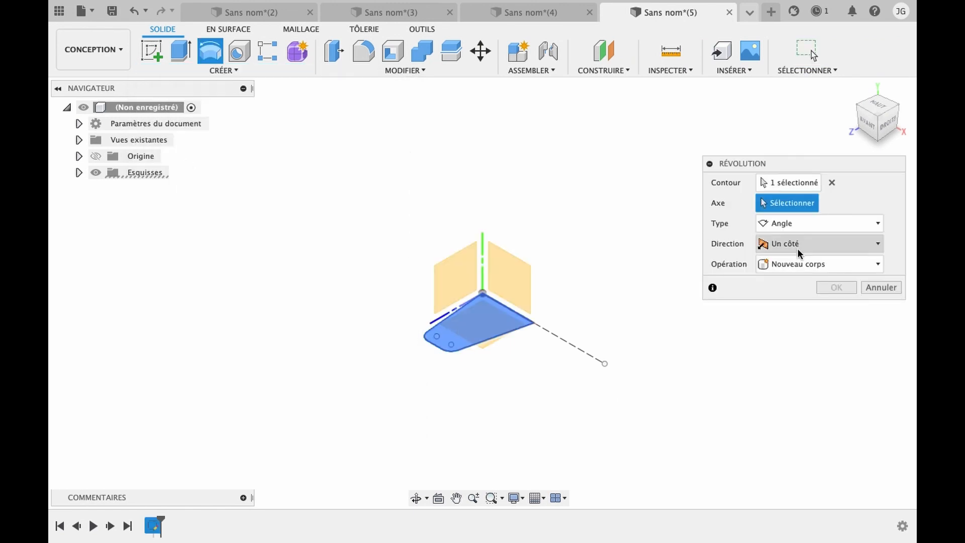
{"action": "left_click", "coordinate": [517, 314]}
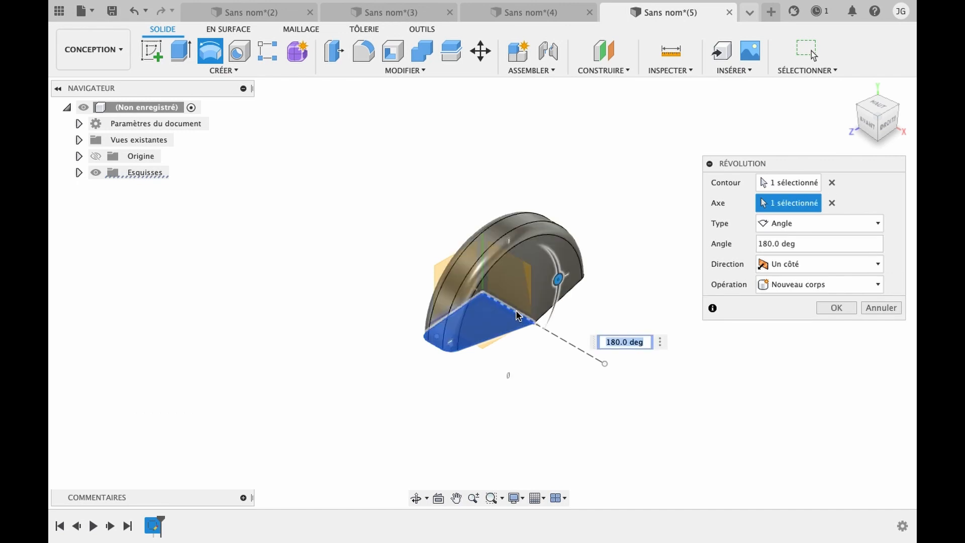
{"action": "left_click", "coordinate": [827, 307]}
Step: Shell the half-revolved body from its flat underside with a 2 mm inside thickness
{"action": "left_click", "coordinate": [416, 497]}
{"action": "left_click_drag", "start_coordinate": [510, 389], "coordinate": [437, 341]}
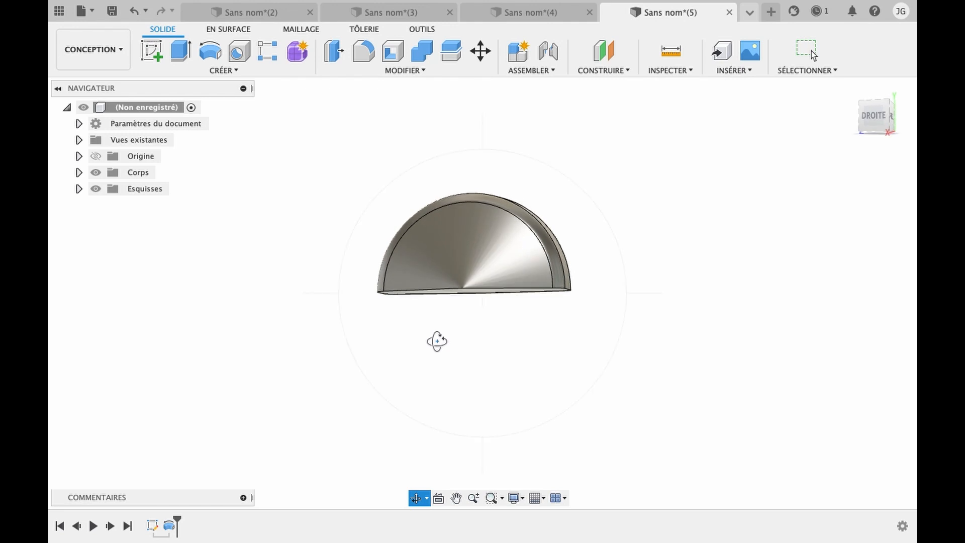
{"action": "left_click_drag", "start_coordinate": [436, 341], "coordinate": [346, 349]}
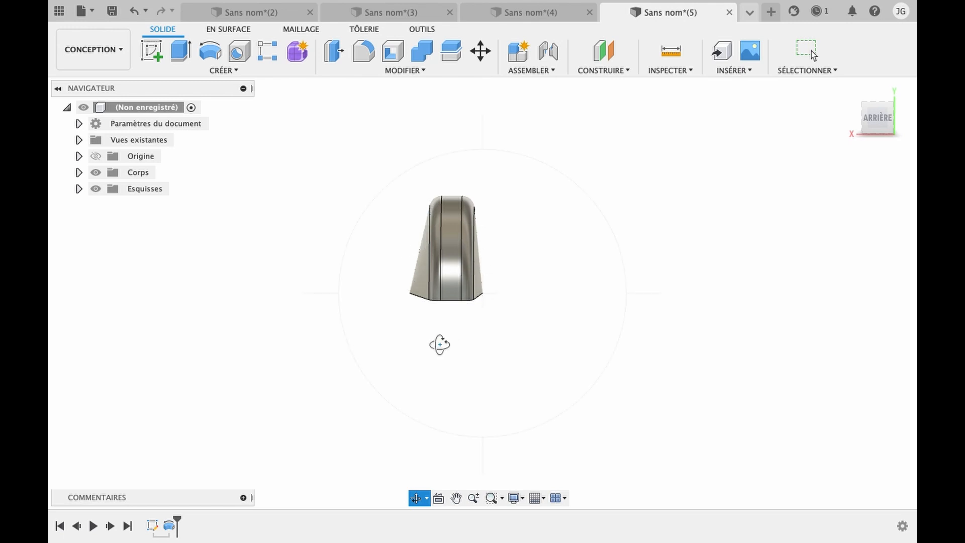
{"action": "left_click_drag", "start_coordinate": [440, 345], "coordinate": [449, 279]}
{"action": "key", "text": "Escape"}
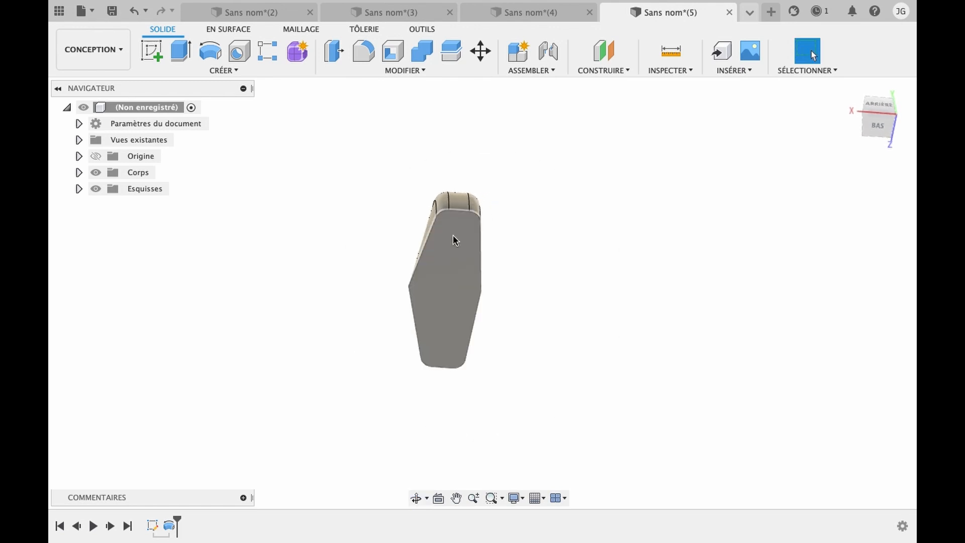
{"action": "left_click", "coordinate": [393, 50]}
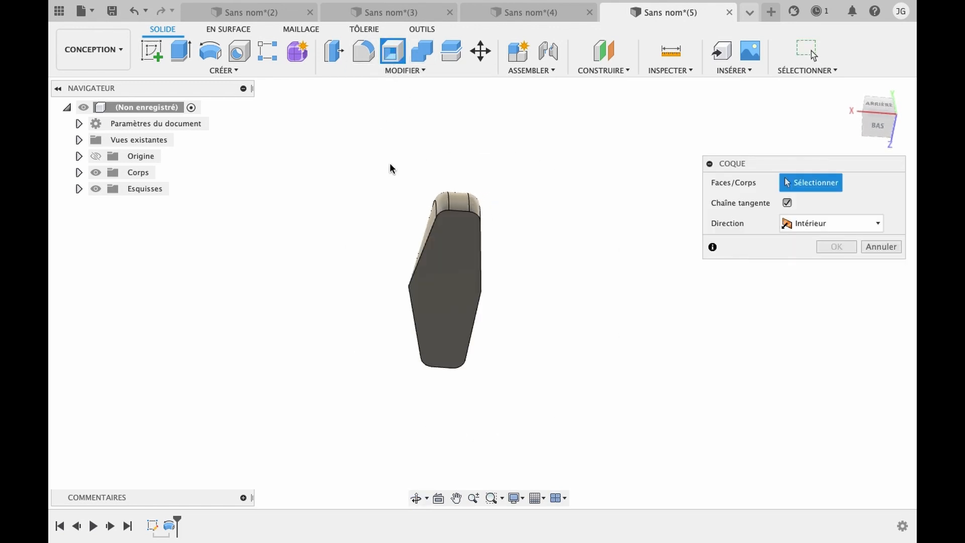
{"action": "left_click", "coordinate": [448, 267]}
{"action": "type", "text": "2"}
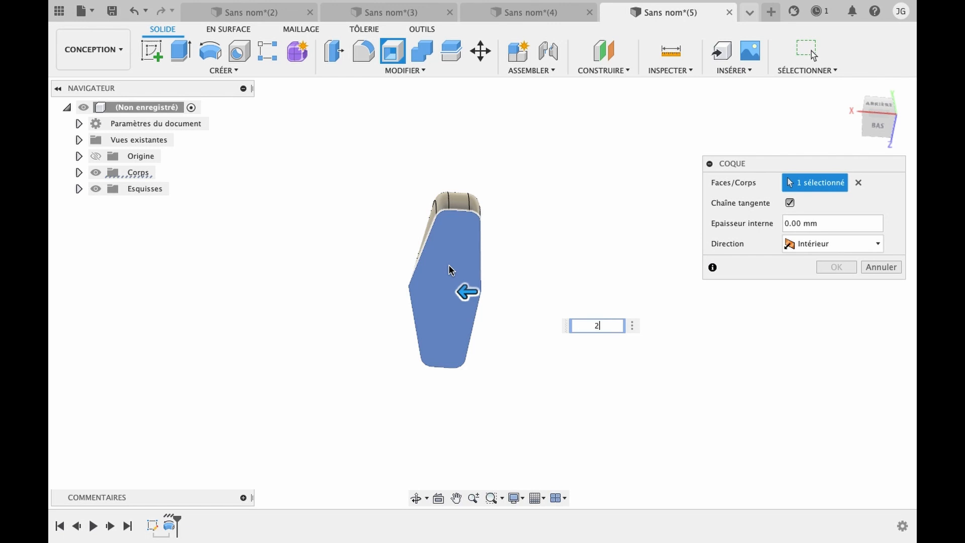
{"action": "key", "text": "Return"}
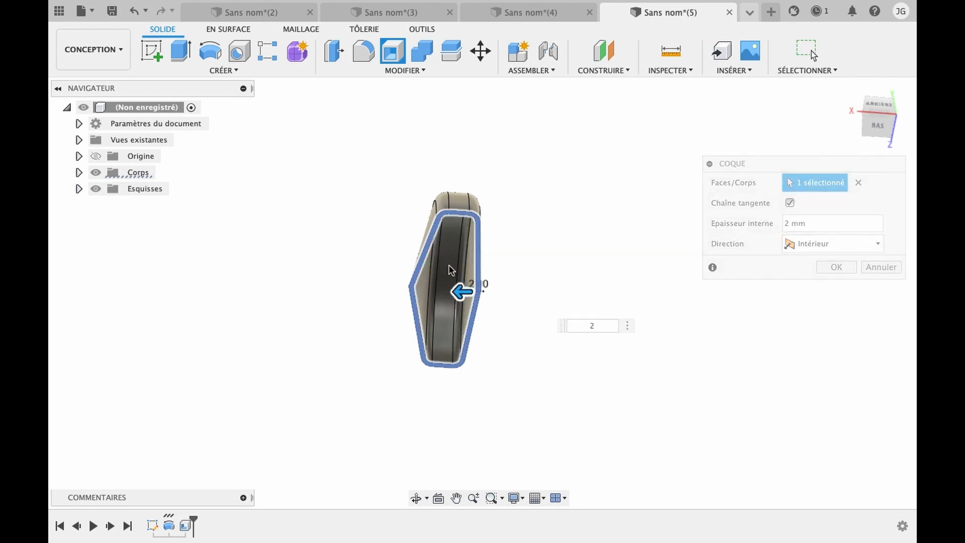
Step: Start a sketch on the shell's flat rim and draw a rectangle about 65.6 by 25 mm across one rounded end
{"action": "left_click", "coordinate": [415, 497]}
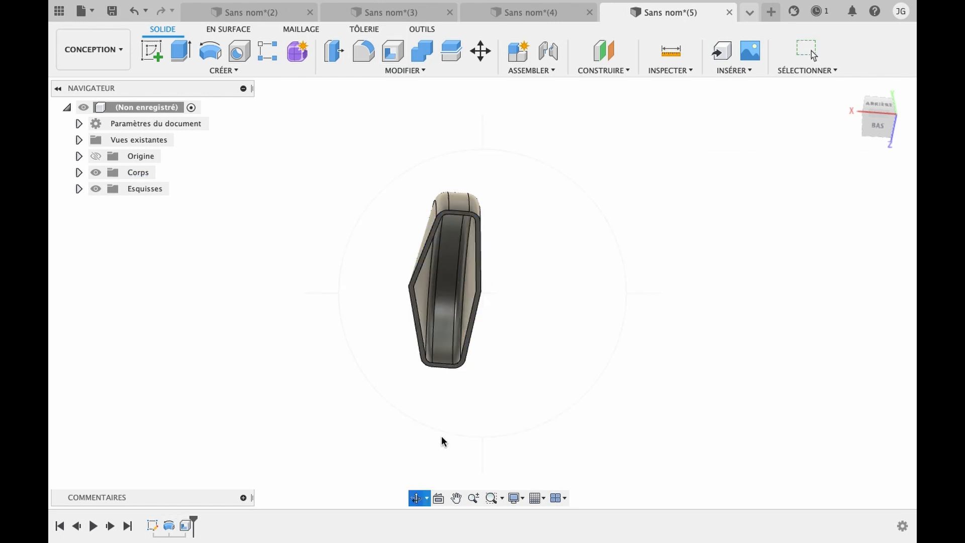
{"action": "left_click_drag", "start_coordinate": [444, 439], "coordinate": [558, 320]}
{"action": "left_click_drag", "start_coordinate": [516, 346], "coordinate": [476, 227]}
{"action": "left_click_drag", "start_coordinate": [424, 280], "coordinate": [499, 207]}
{"action": "key", "text": "Escape"}
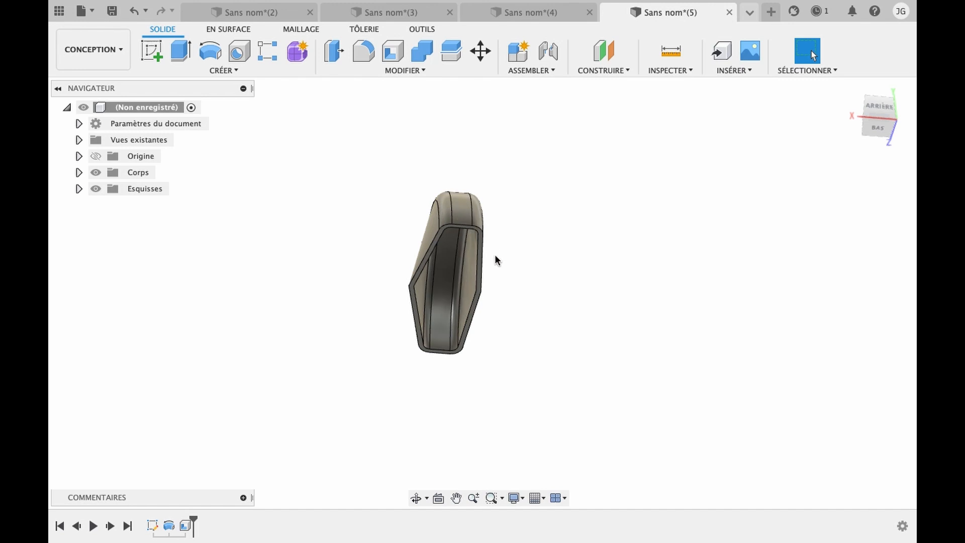
{"action": "left_click", "coordinate": [151, 49]}
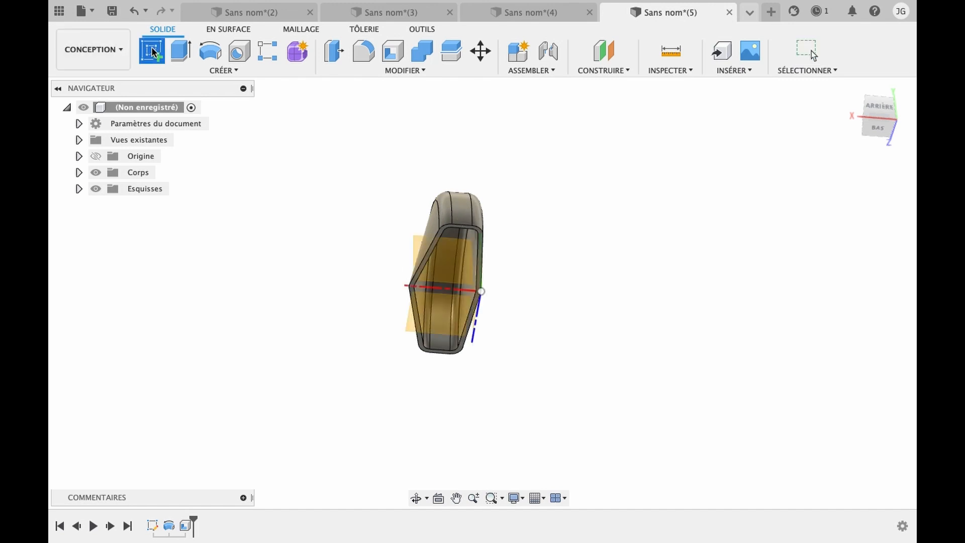
{"action": "left_click", "coordinate": [477, 249]}
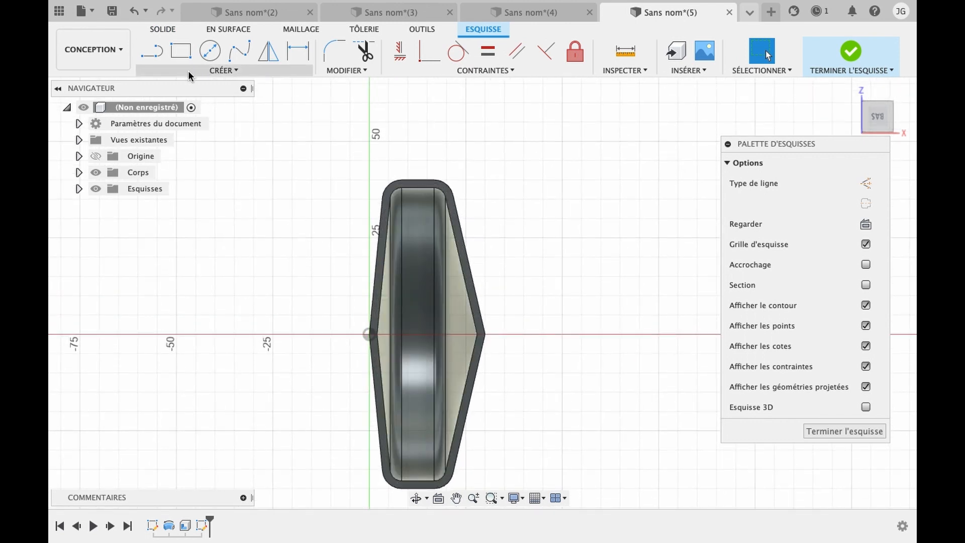
{"action": "left_click", "coordinate": [181, 50]}
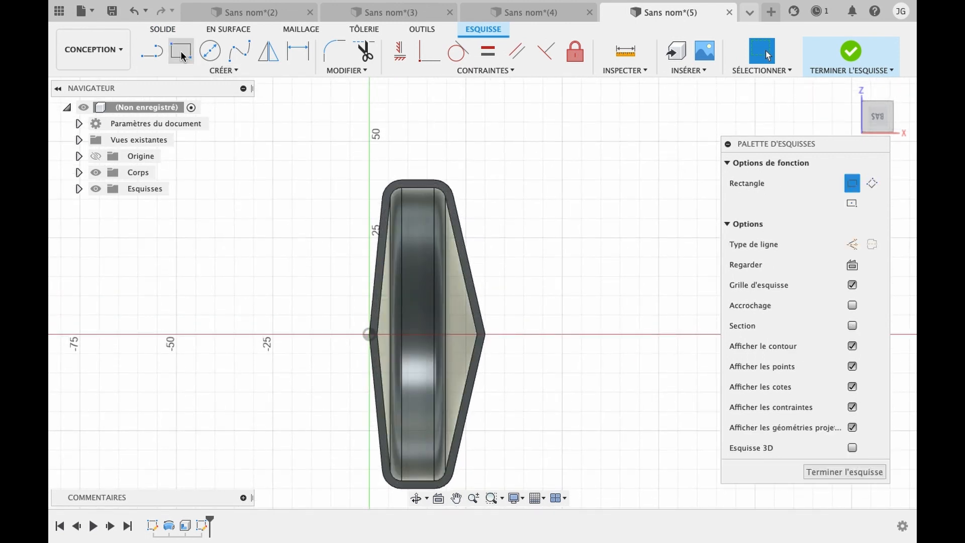
{"action": "left_click", "coordinate": [291, 141]}
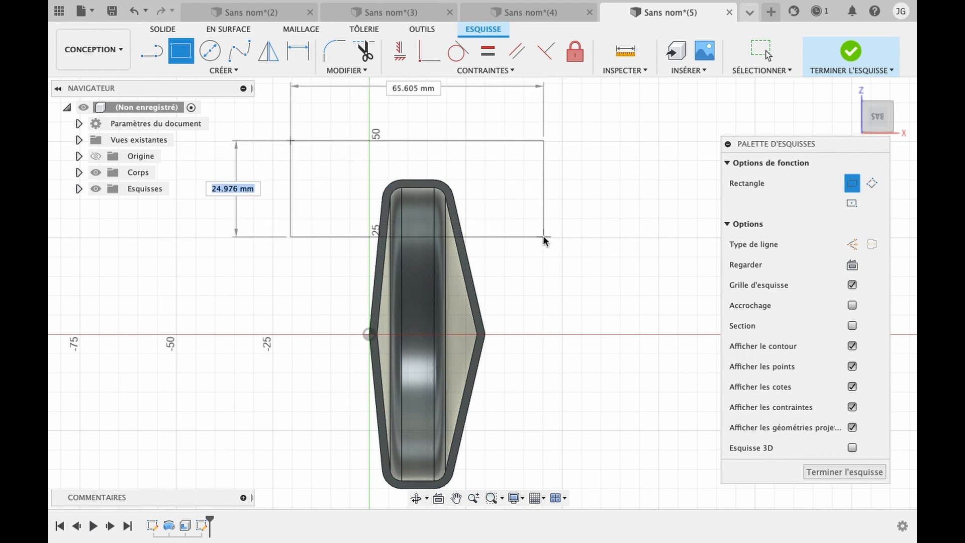
{"action": "left_click", "coordinate": [543, 236]}
{"action": "key", "text": "Escape"}
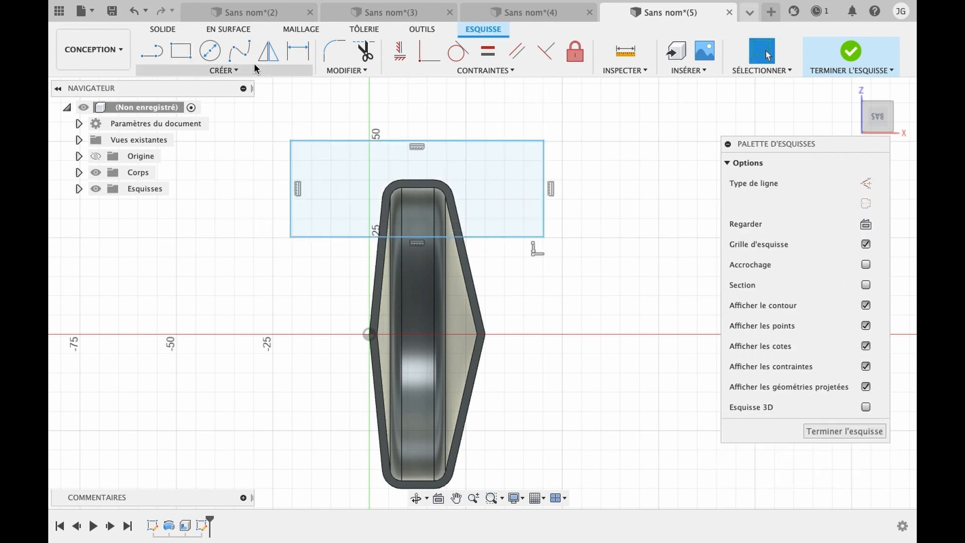
Step: Fillet three corners of the rectangle with a 10 mm radius: both on one short side and the outer one on the other
{"action": "left_click", "coordinate": [335, 51]}
{"action": "left_click", "coordinate": [316, 143]}
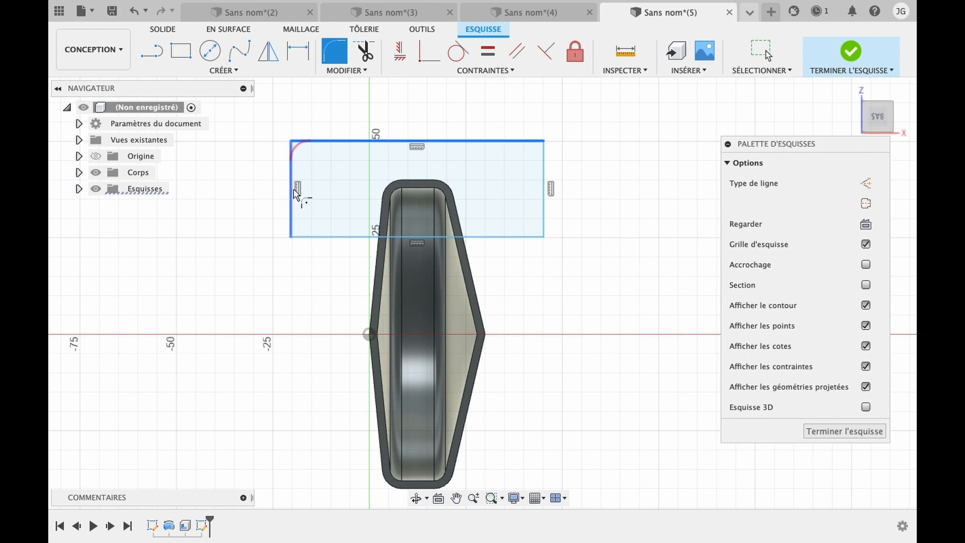
{"action": "left_click", "coordinate": [296, 181]}
{"action": "mouse_move", "coordinate": [292, 142]}
{"action": "left_mouse_down"}
{"action": "mouse_move", "coordinate": [308, 161]}
{"action": "mouse_move", "coordinate": [303, 151]}
{"action": "left_mouse_up"}
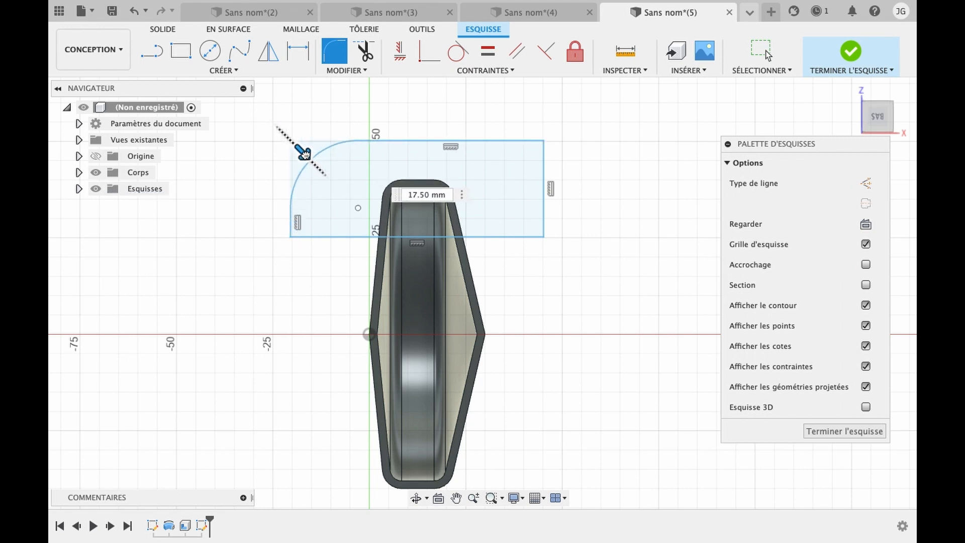
{"action": "left_click", "coordinate": [326, 236]}
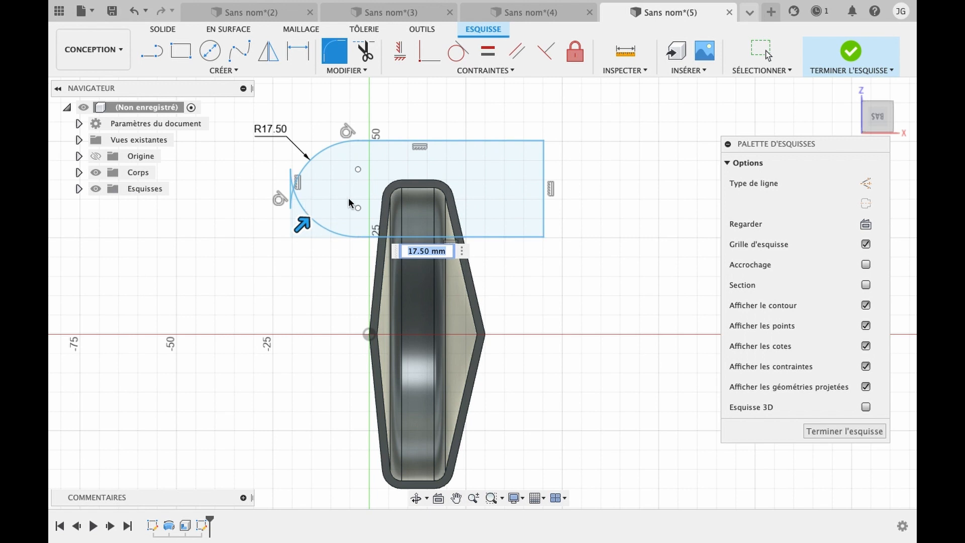
{"action": "key", "text": "Return"}
{"action": "left_click", "coordinate": [543, 163]}
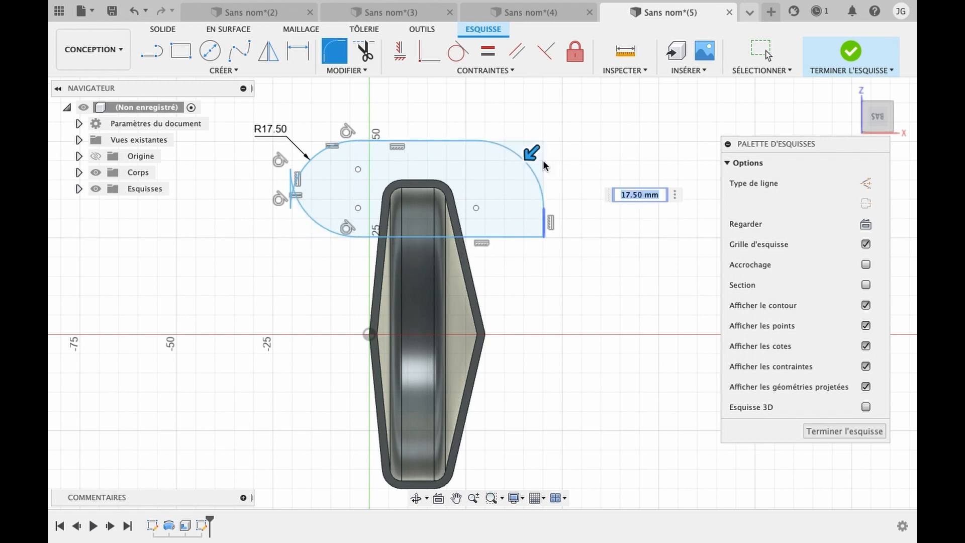
{"action": "left_click_drag", "start_coordinate": [531, 160], "coordinate": [537, 145]}
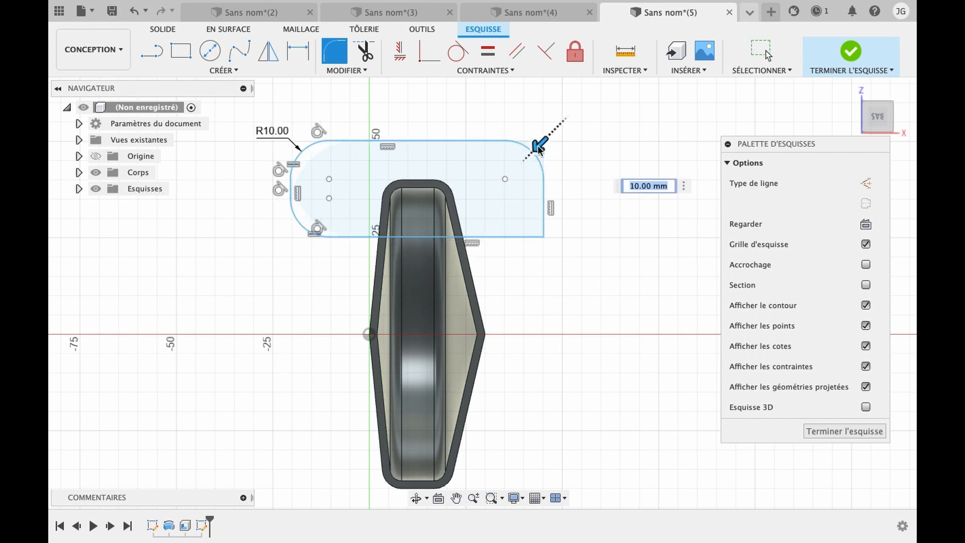
{"action": "key", "text": "Escape"}
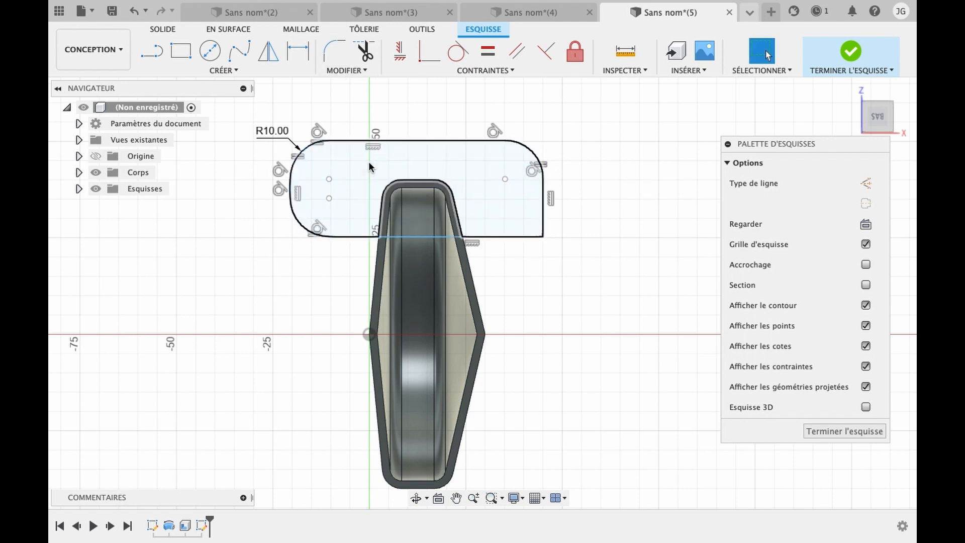
Step: Extrude the rounded rectangle's area outside the shell by -2 mm
{"action": "key", "text": "e"}
{"action": "left_click", "coordinate": [360, 174]}
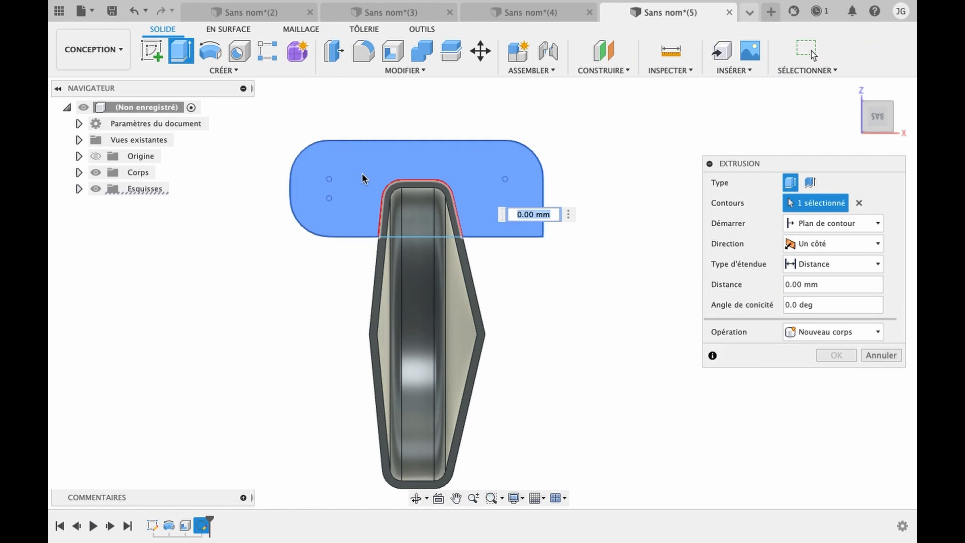
{"action": "left_click", "coordinate": [421, 497]}
{"action": "mouse_move", "coordinate": [484, 296]}
{"action": "left_mouse_down"}
{"action": "mouse_move", "coordinate": [446, 340]}
{"action": "mouse_move", "coordinate": [392, 347]}
{"action": "left_mouse_up"}
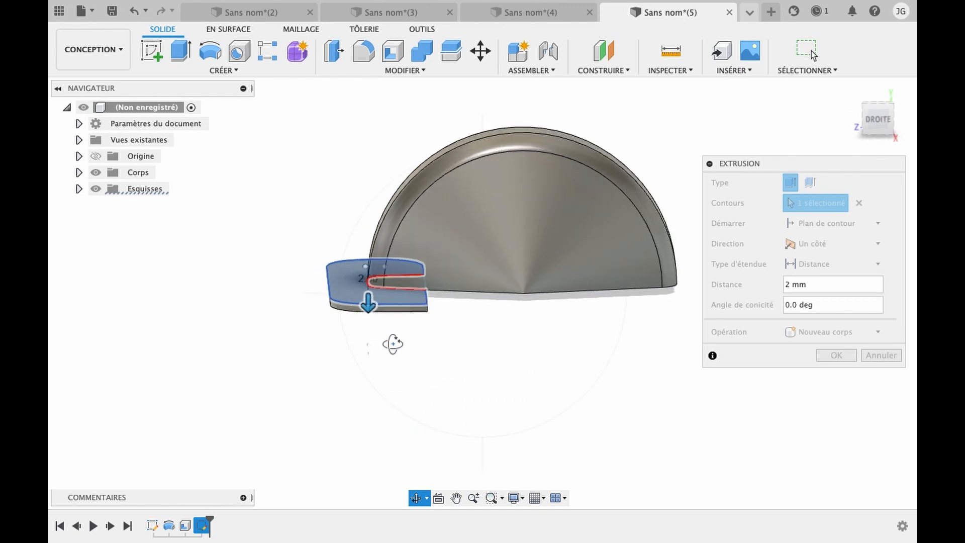
{"action": "key", "text": "Escape"}
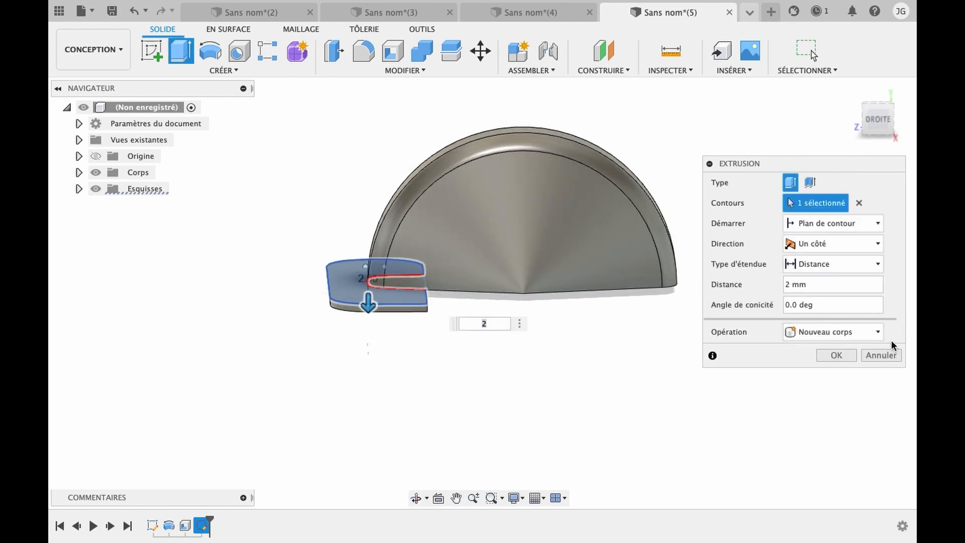
{"action": "type", "text": "-2"}
{"action": "key", "text": "Return"}
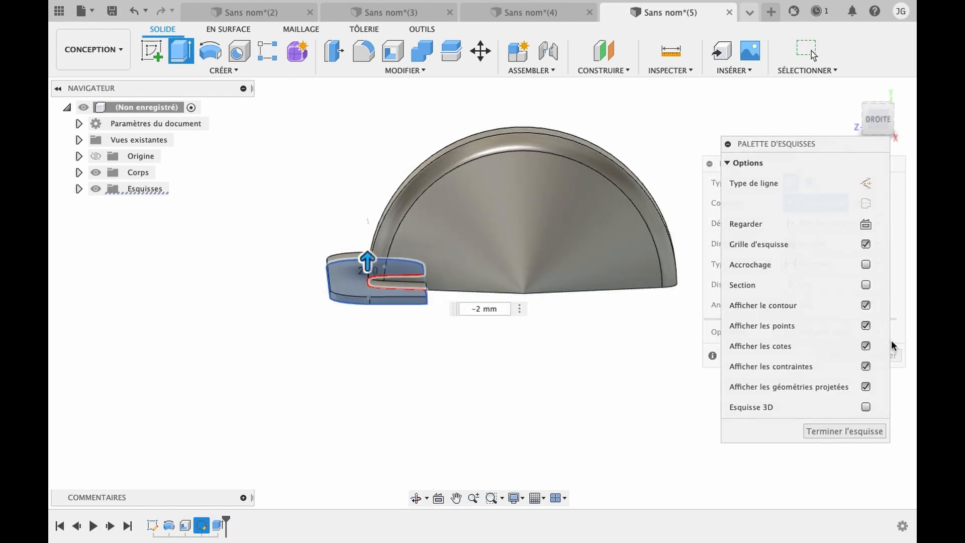
Step: Start a sketch on the plate's upper face and draw two parallel lines from the shell's end to the plate's outer edge
{"action": "left_click", "coordinate": [415, 498]}
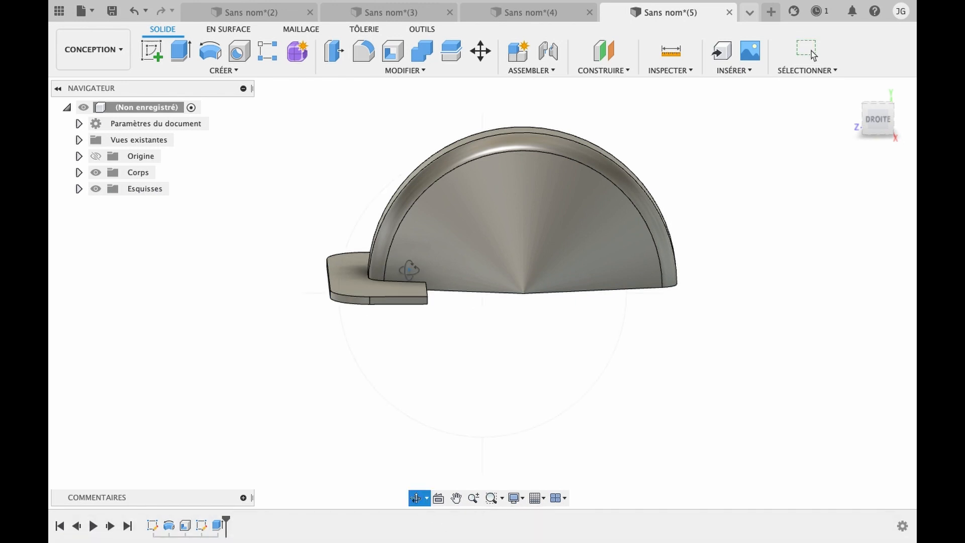
{"action": "left_click_drag", "start_coordinate": [409, 270], "coordinate": [528, 298]}
{"action": "left_click", "coordinate": [152, 50]}
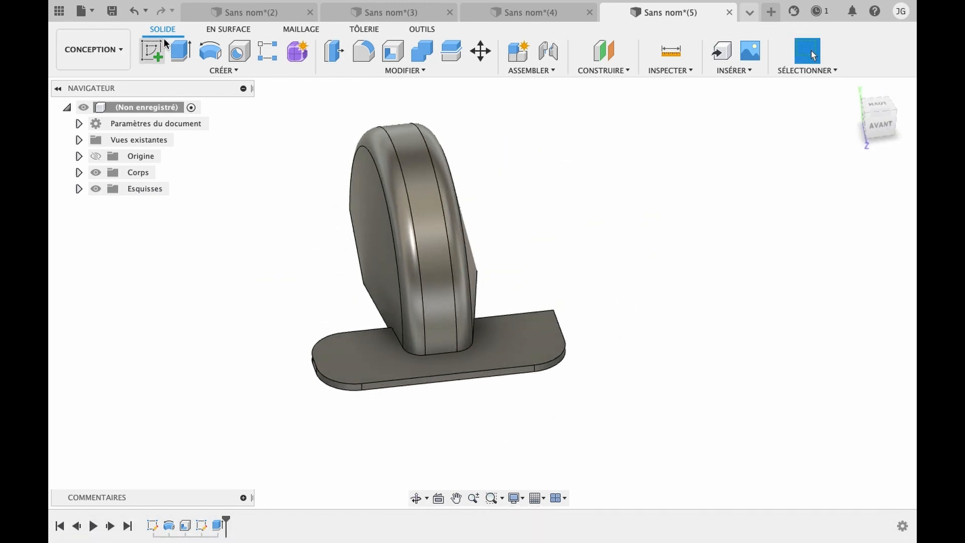
{"action": "left_click", "coordinate": [451, 370]}
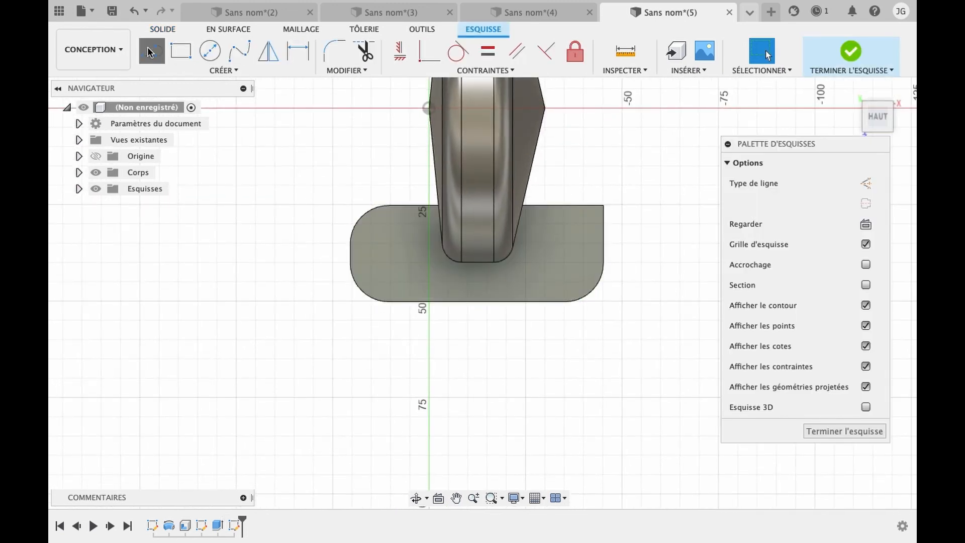
{"action": "left_click", "coordinate": [148, 49]}
{"action": "left_click", "coordinate": [461, 261]}
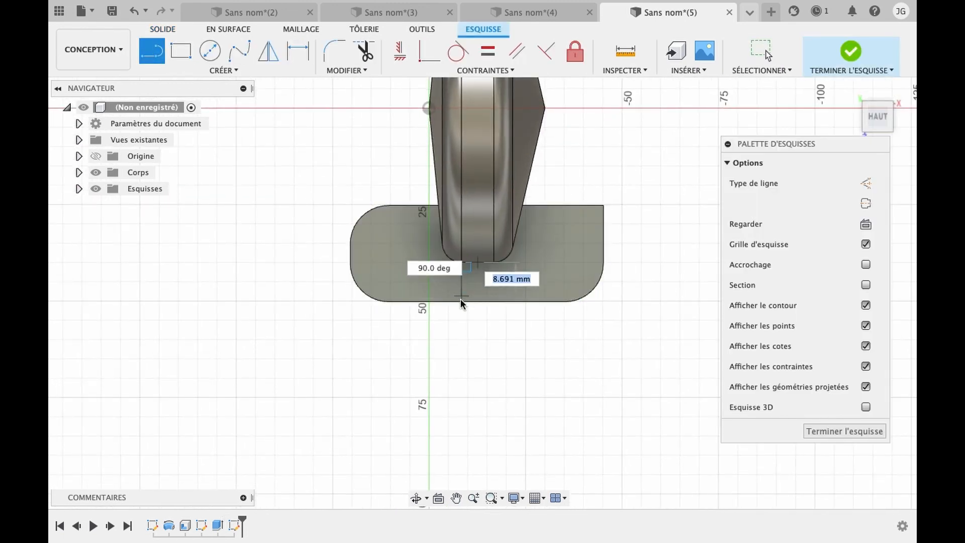
{"action": "left_click", "coordinate": [462, 302]}
{"action": "left_click", "coordinate": [494, 262]}
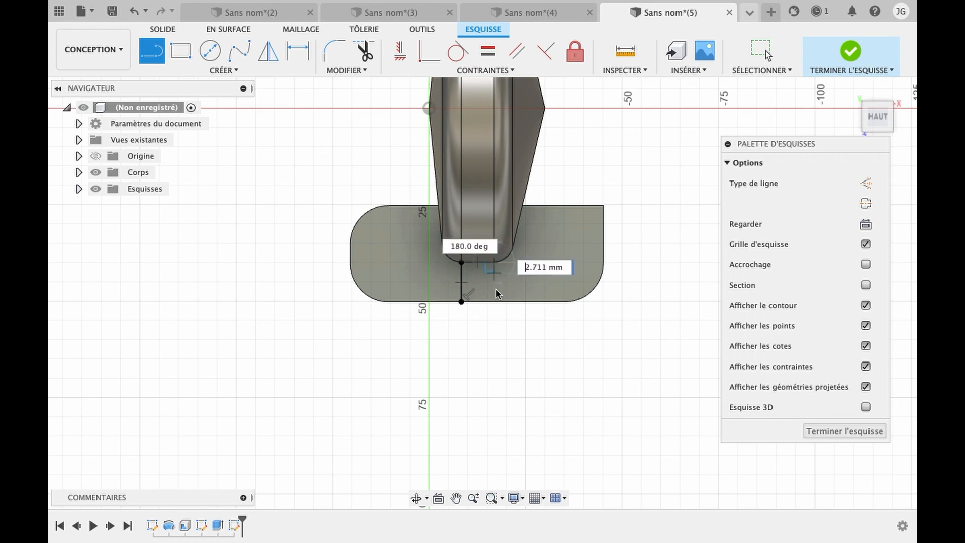
{"action": "left_click", "coordinate": [495, 302]}
{"action": "key", "text": "Escape"}
Step: Extrude the area between the two lines down through the plate to cut a notch
{"action": "left_click", "coordinate": [478, 282]}
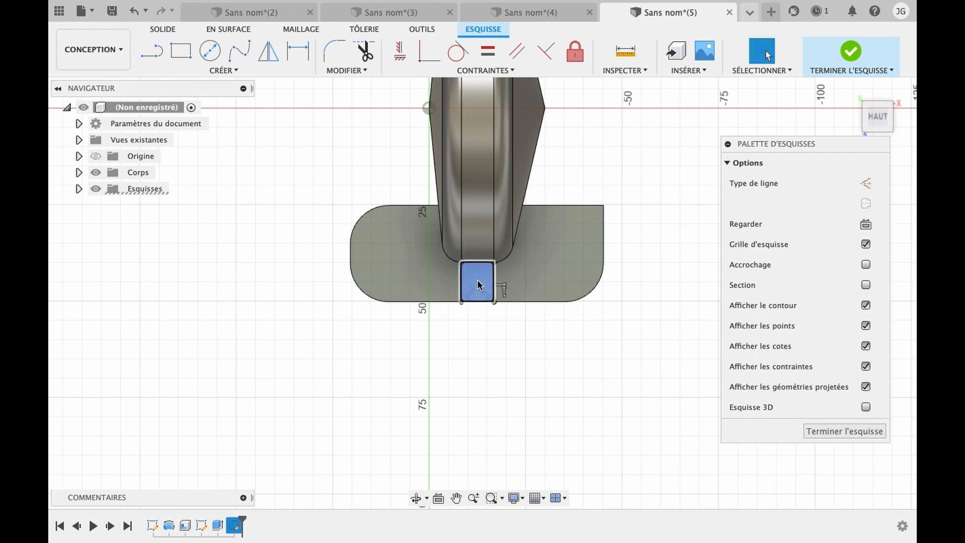
{"action": "key", "text": "e"}
{"action": "left_click", "coordinate": [447, 364]}
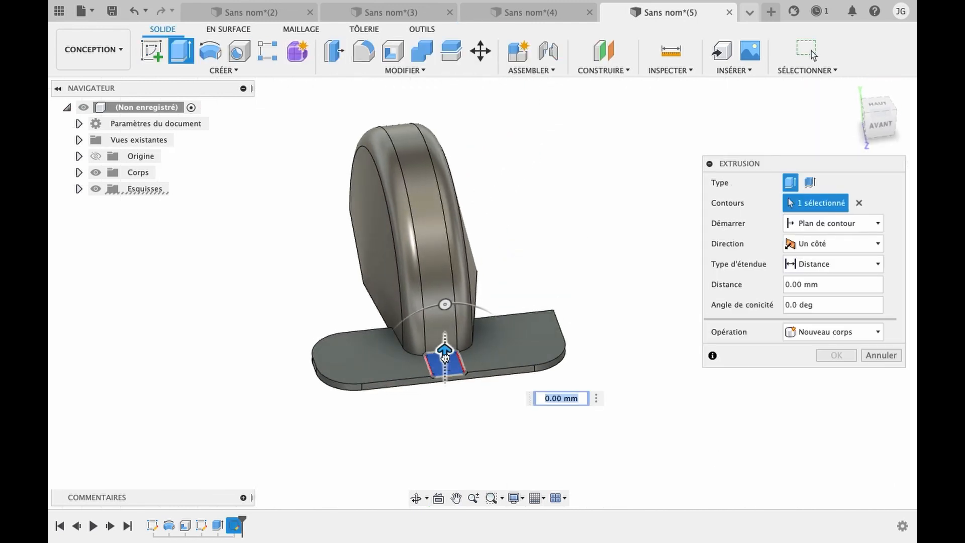
{"action": "left_click_drag", "start_coordinate": [446, 356], "coordinate": [446, 421]}
{"action": "key", "text": "Return"}
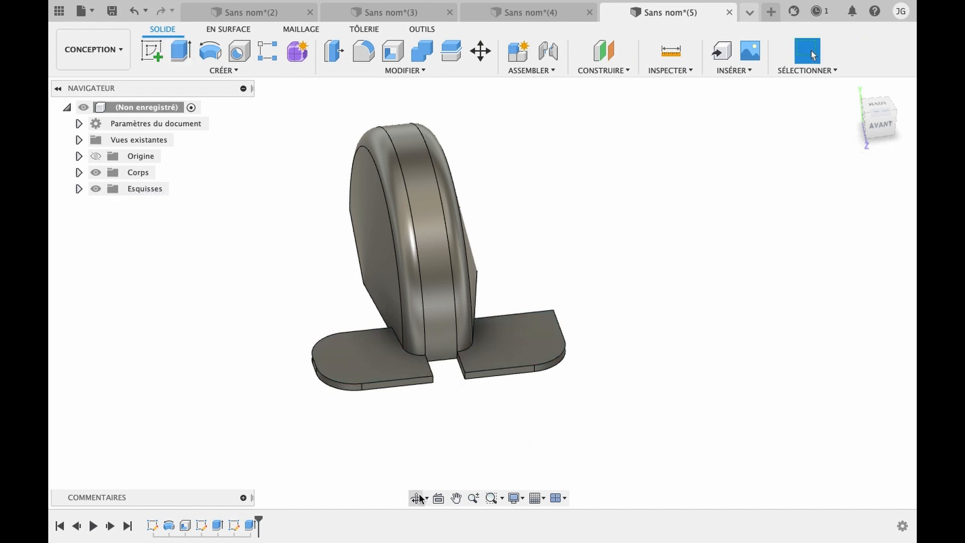
Step: Start a sketch on the shell's flat rim and draw a circle overlapping the straighter side's corner at the end opposite the plate
{"action": "left_click", "coordinate": [417, 498]}
{"action": "left_click_drag", "start_coordinate": [435, 377], "coordinate": [638, 258]}
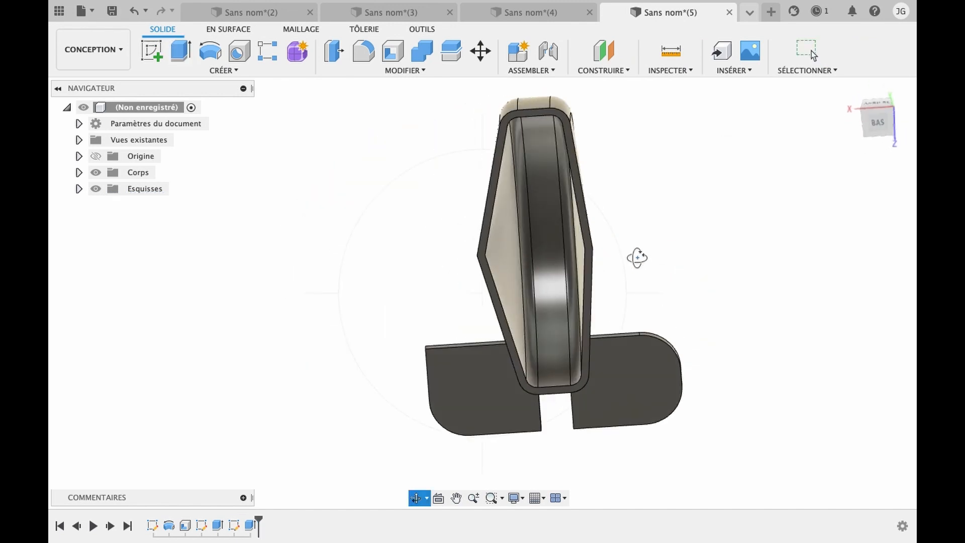
{"action": "key", "text": "Escape"}
{"action": "left_click", "coordinate": [151, 50]}
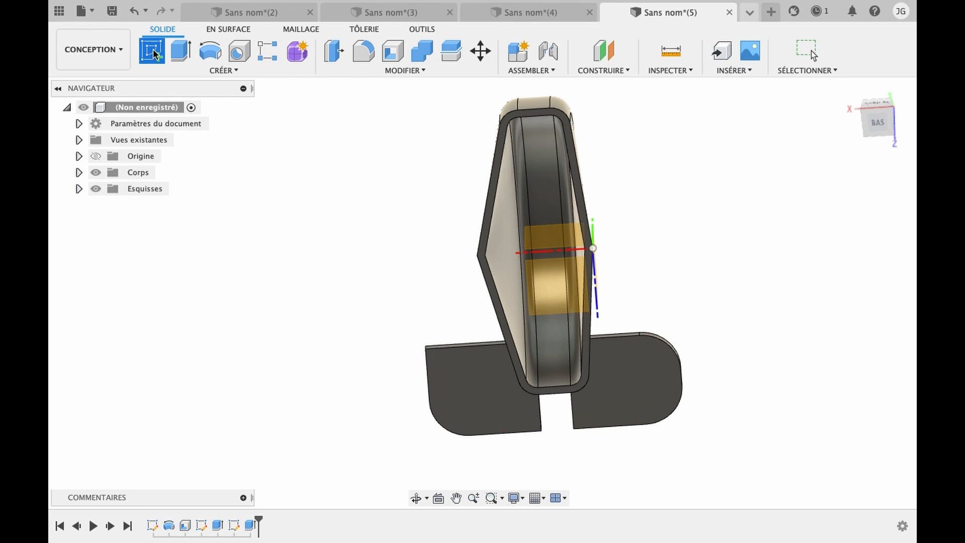
{"action": "left_click", "coordinate": [555, 117]}
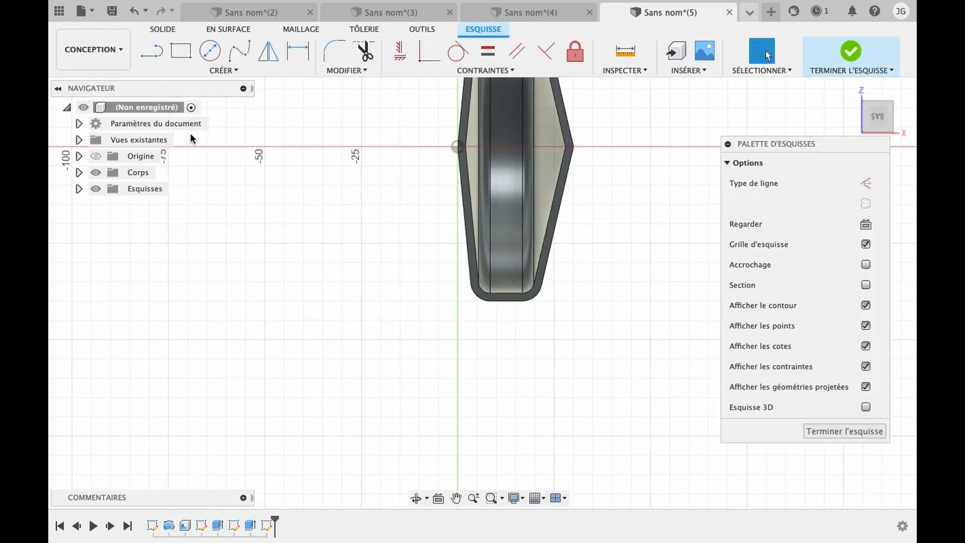
{"action": "left_click", "coordinate": [211, 51]}
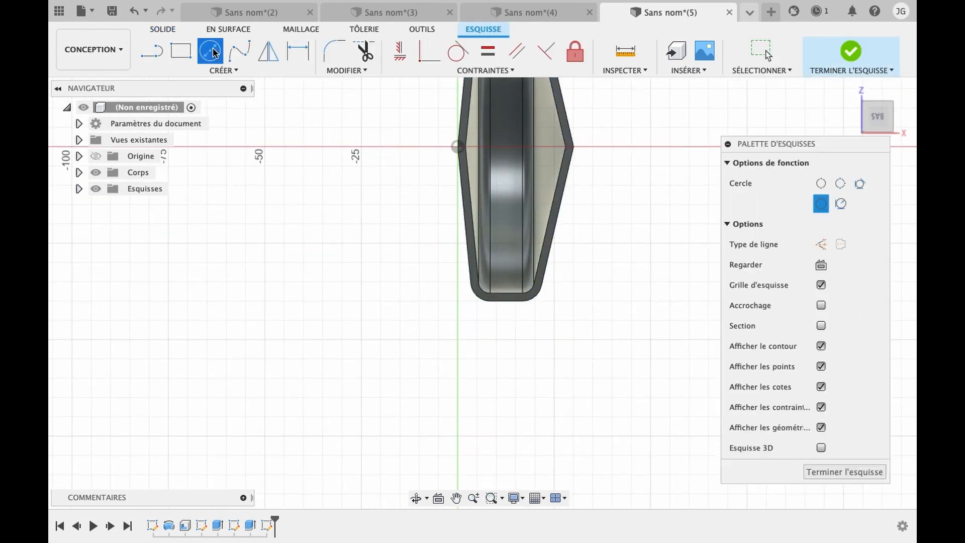
{"action": "left_click", "coordinate": [445, 308]}
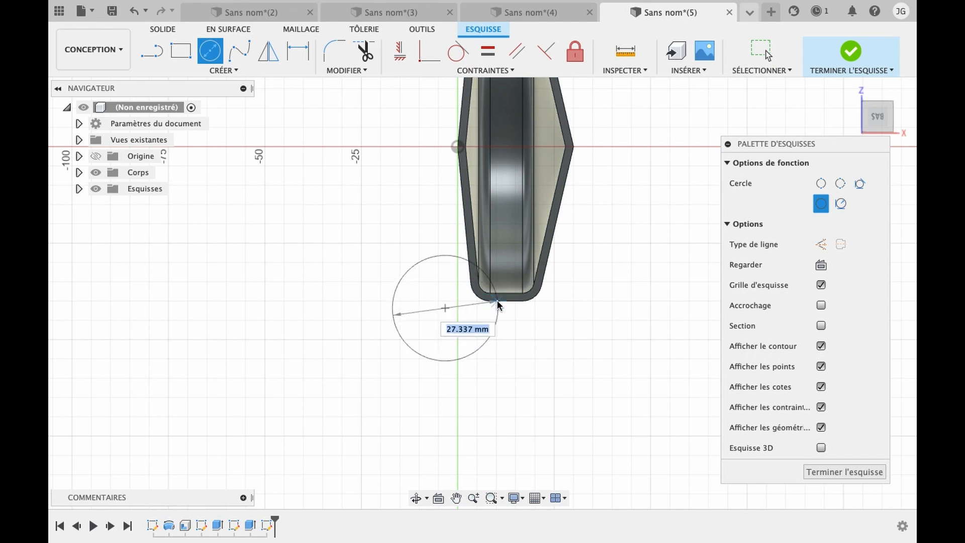
{"action": "left_click", "coordinate": [490, 305]}
{"action": "key", "text": "Escape"}
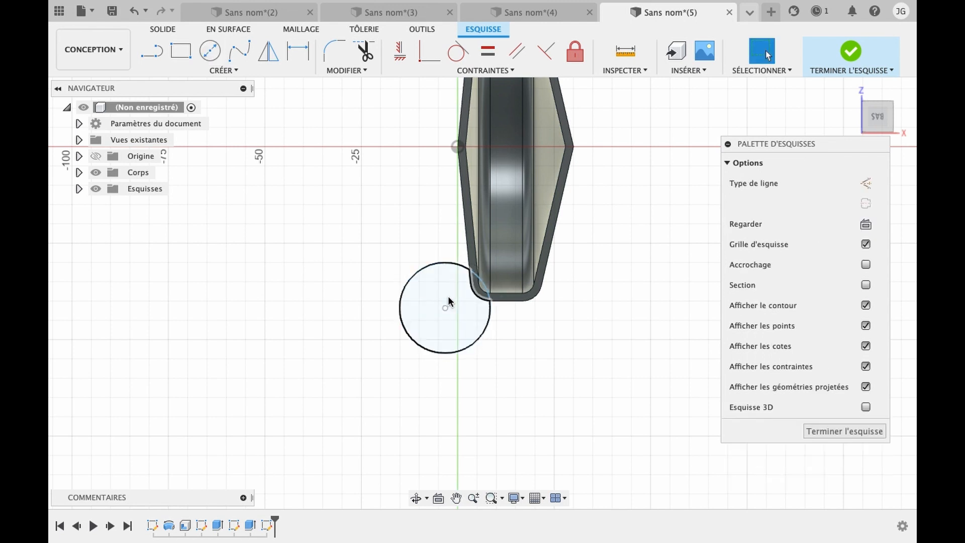
Step: Draw a second circle about 27.5 mm in diameter over the other corner of the same shell end
{"action": "left_click", "coordinate": [210, 51]}
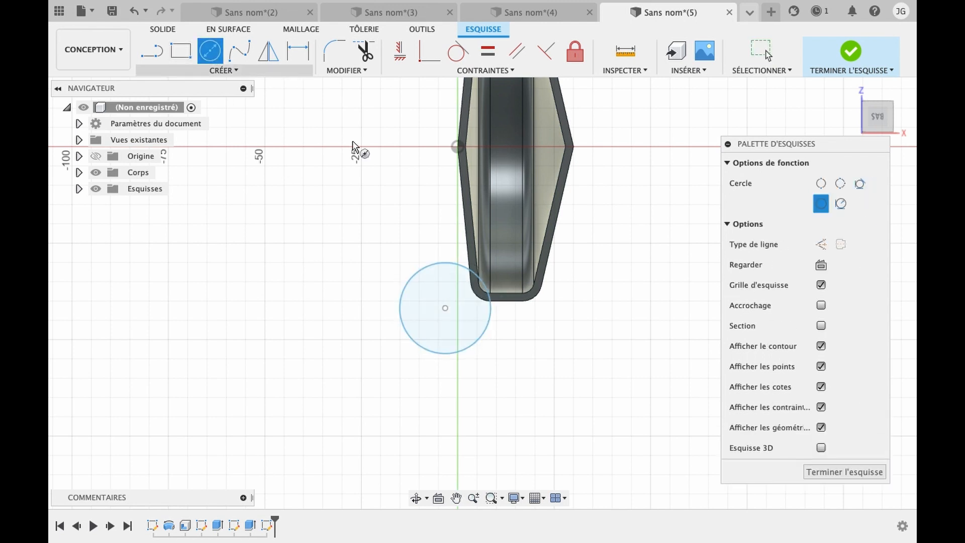
{"action": "left_click", "coordinate": [543, 277]}
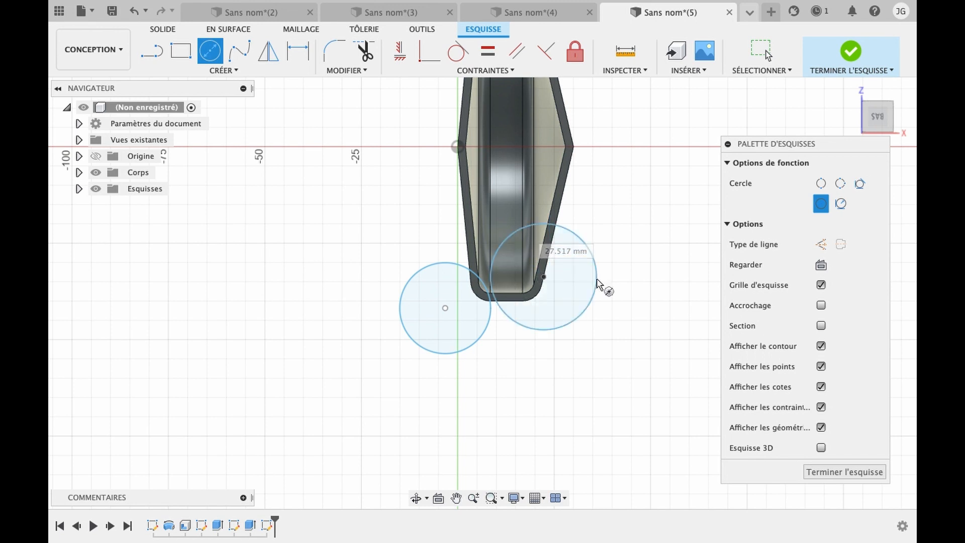
{"action": "left_click", "coordinate": [597, 281]}
{"action": "key", "text": "Escape"}
Step: Extrude the areas of both circles outside the shell by -2 mm
{"action": "left_click", "coordinate": [571, 281]}
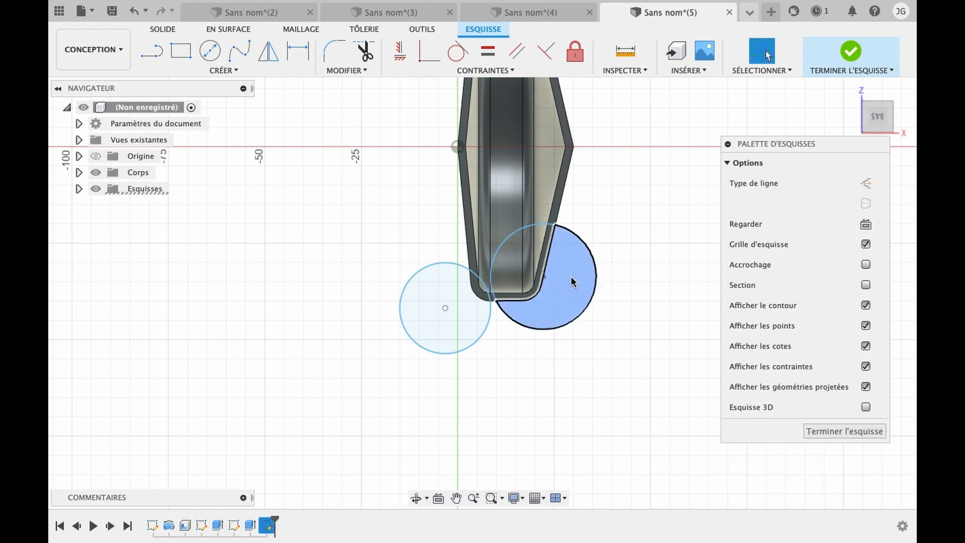
{"action": "key", "text": "e"}
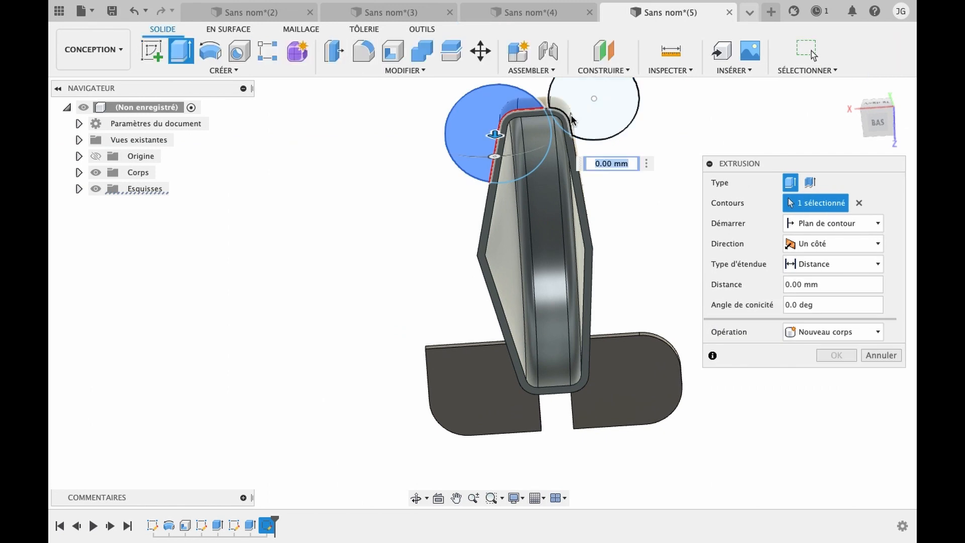
{"action": "left_click", "coordinate": [570, 116]}
{"action": "type", "text": "-3"}
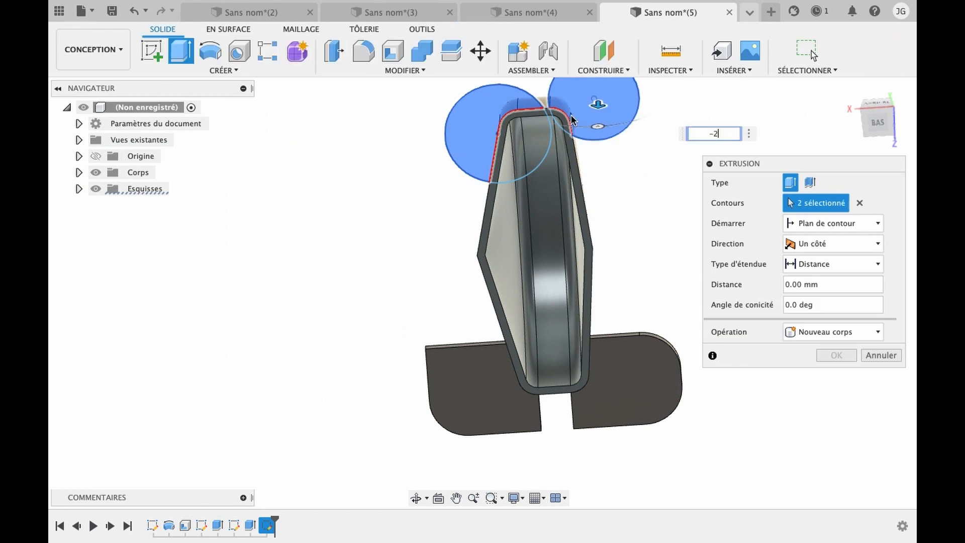
{"action": "key", "text": "Return"}
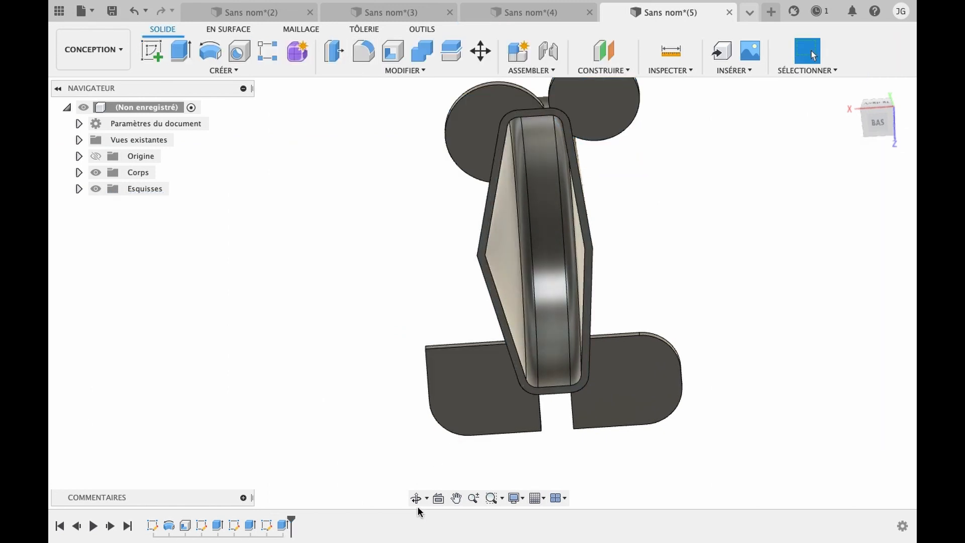
Step: Start a sketch on the top of a disc and draw a small circle on it and a larger one on the other disc
{"action": "left_click_drag", "start_coordinate": [593, 198], "coordinate": [568, 304]}
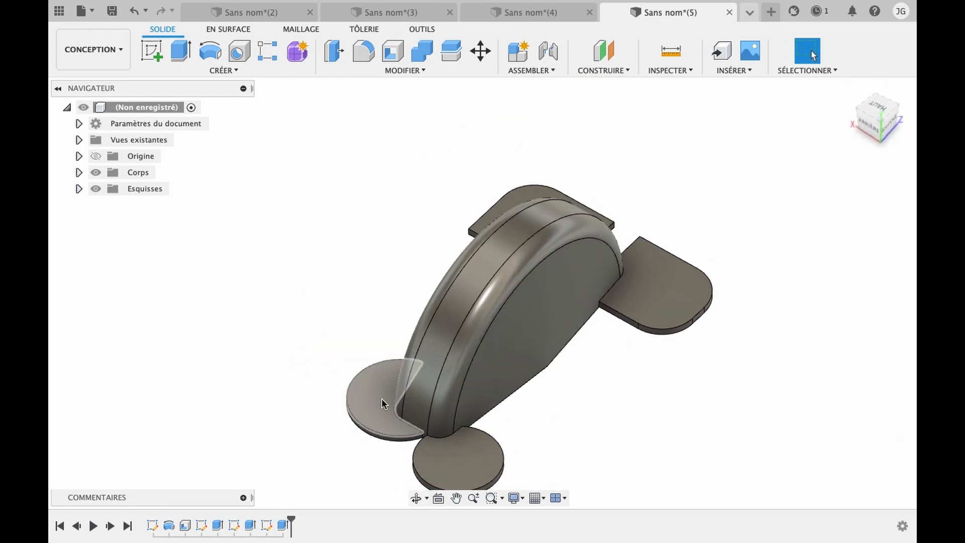
{"action": "left_click", "coordinate": [157, 55]}
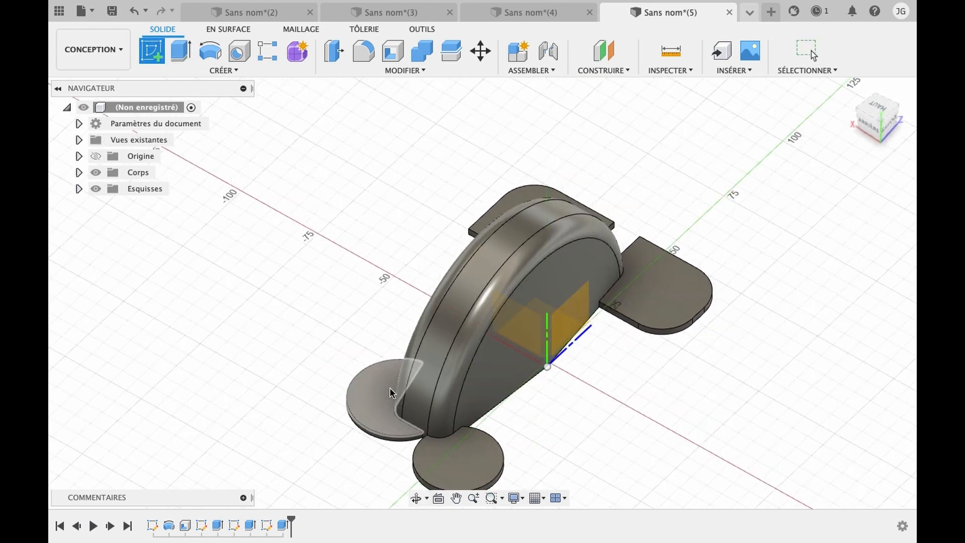
{"action": "left_click", "coordinate": [384, 388]}
{"action": "left_click", "coordinate": [211, 59]}
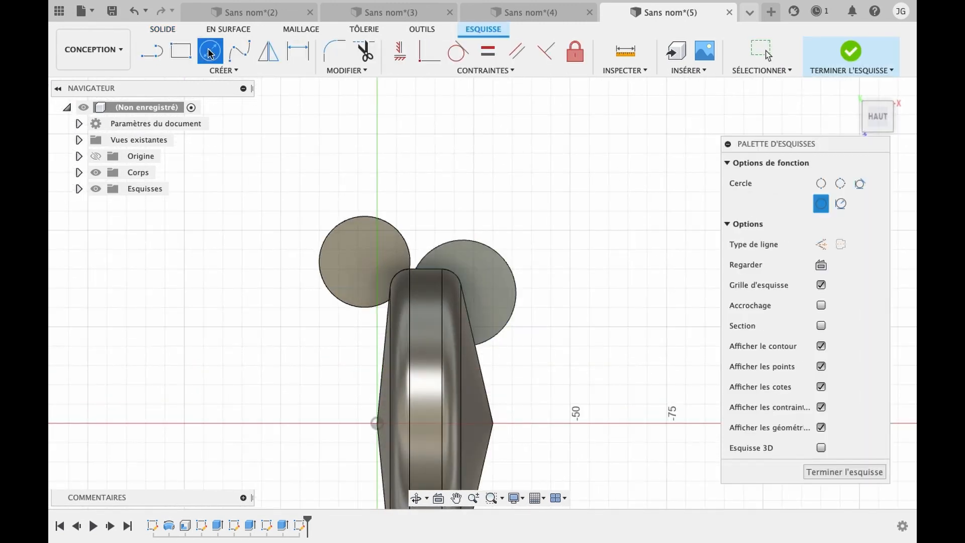
{"action": "left_click", "coordinate": [484, 270]}
{"action": "left_click", "coordinate": [497, 274]}
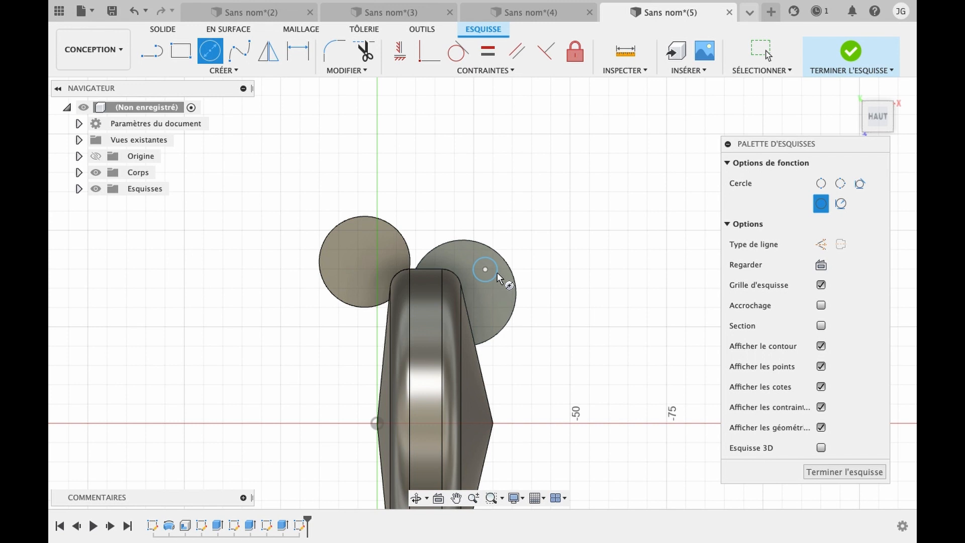
{"action": "key", "text": "Escape"}
{"action": "left_click", "coordinate": [212, 57]}
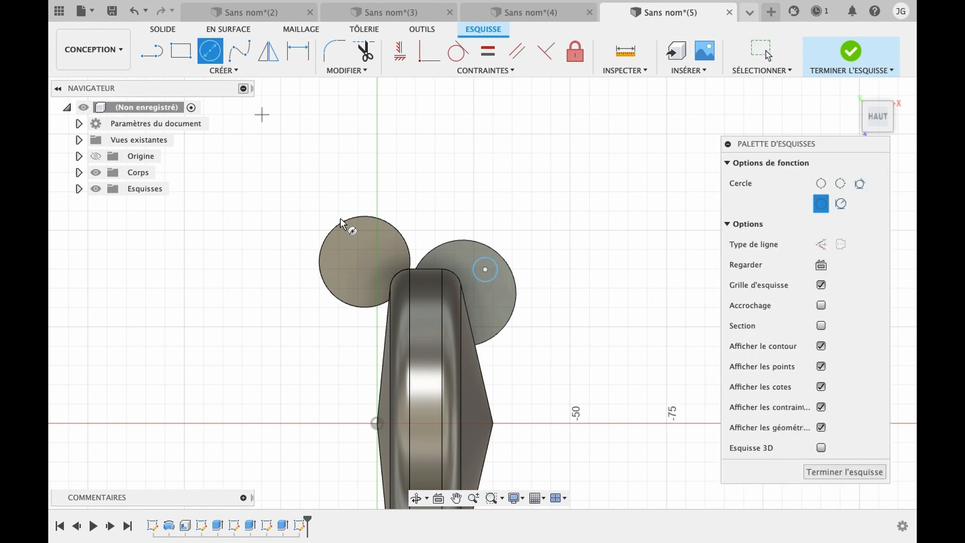
{"action": "left_click", "coordinate": [356, 249]}
{"action": "left_click", "coordinate": [375, 256]}
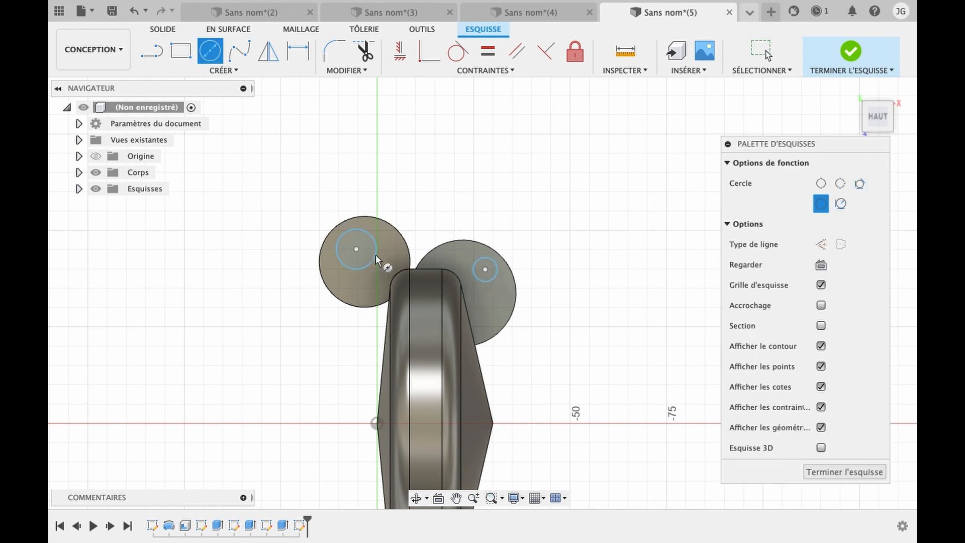
Step: Extrude both sketched circles by -3 mm to cut holes through the two discs
{"action": "middle_click_drag", "start_coordinate": [376, 256], "coordinate": [401, 368], "text": "shift"}
{"action": "key", "text": "e"}
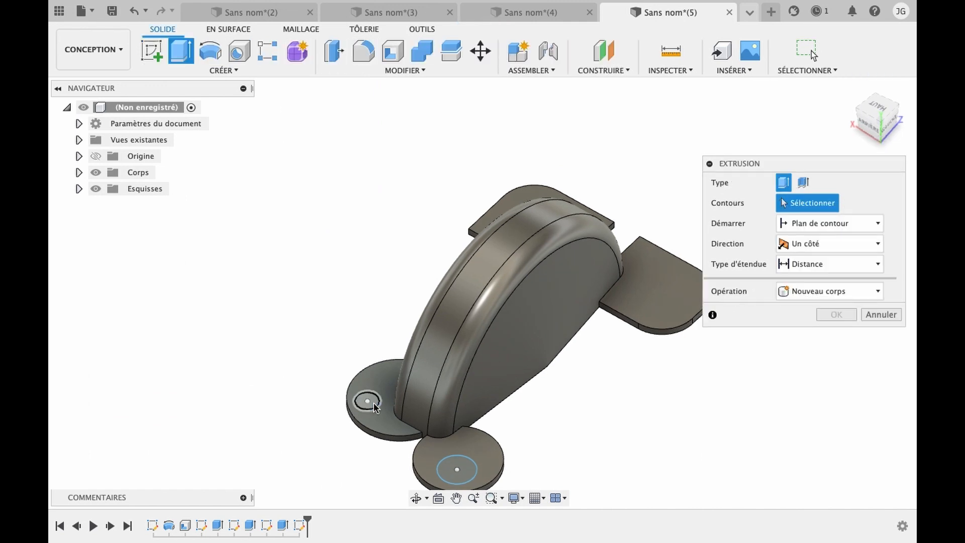
{"action": "left_click", "coordinate": [371, 402]}
{"action": "left_click", "coordinate": [472, 473]}
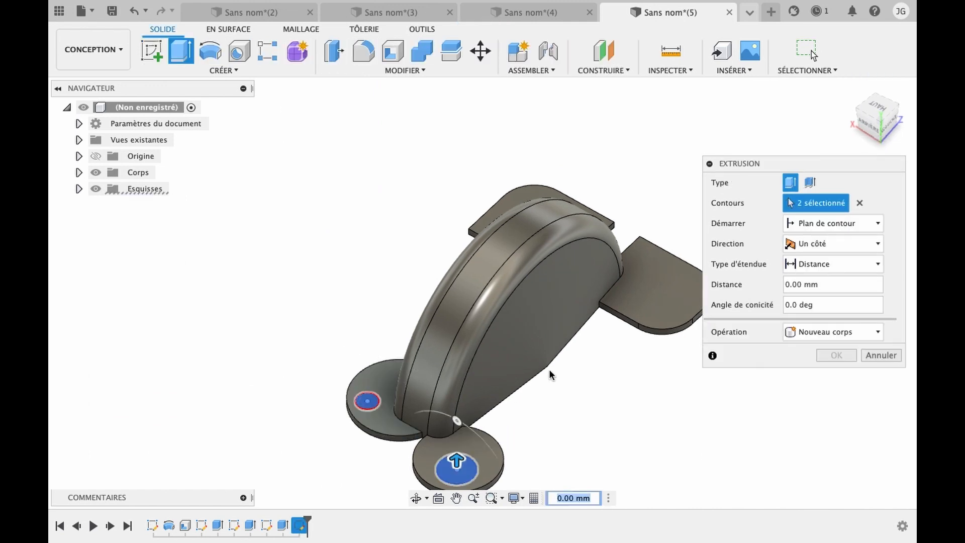
{"action": "scroll", "coordinate": [548, 370], "scroll_direction": "down", "scroll_amount": 3}
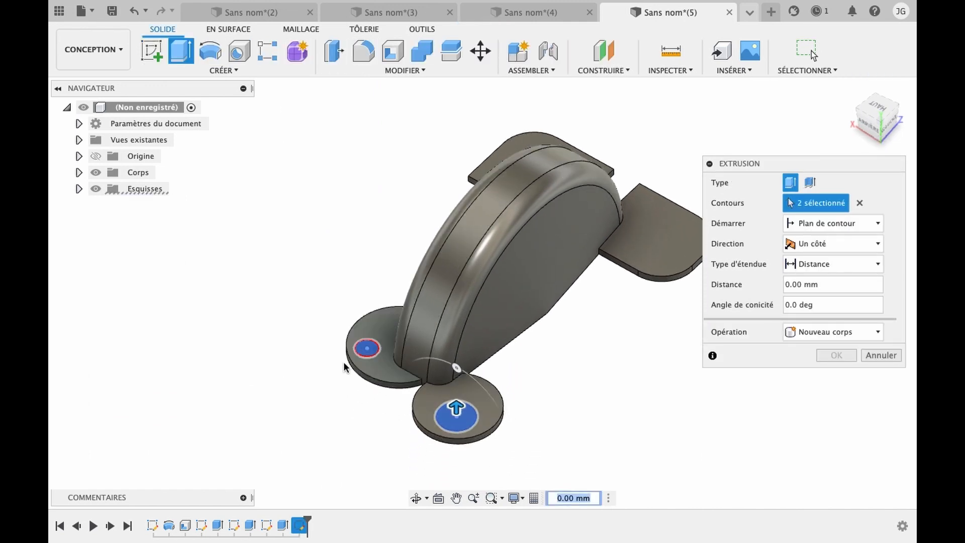
{"action": "type", "text": "-"}
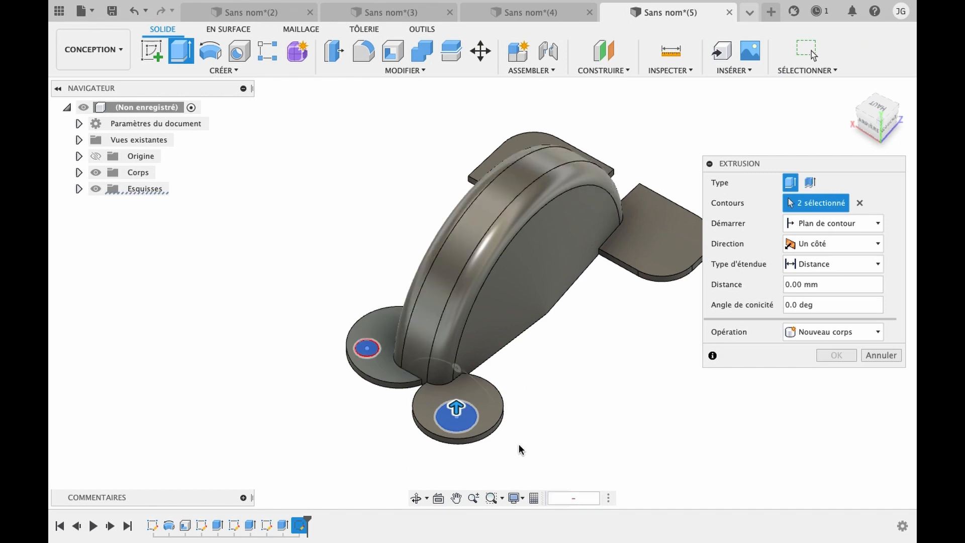
{"action": "type", "text": "3"}
{"action": "key", "text": "Return"}
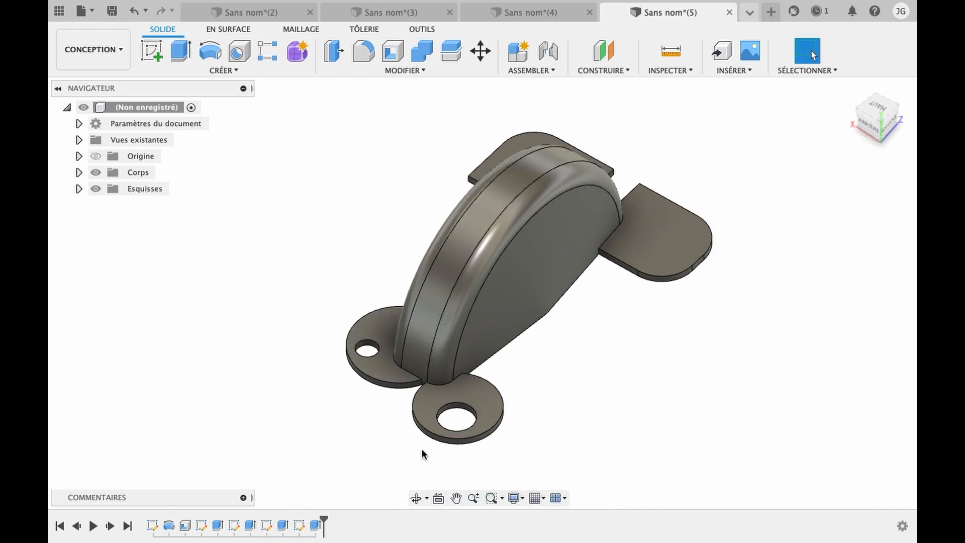
Step: Start a sketch on the vertical origin plane along the shell's side and draw a circle centred on the origin
{"action": "left_click", "coordinate": [416, 497]}
{"action": "left_click_drag", "start_coordinate": [619, 273], "coordinate": [541, 302]}
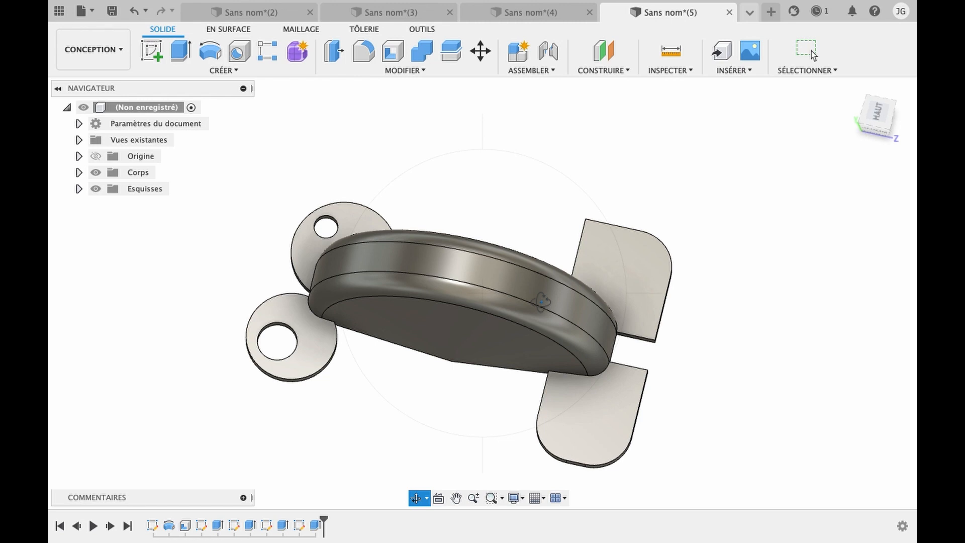
{"action": "middle_click_drag", "start_coordinate": [541, 302], "coordinate": [550, 225], "text": "shift"}
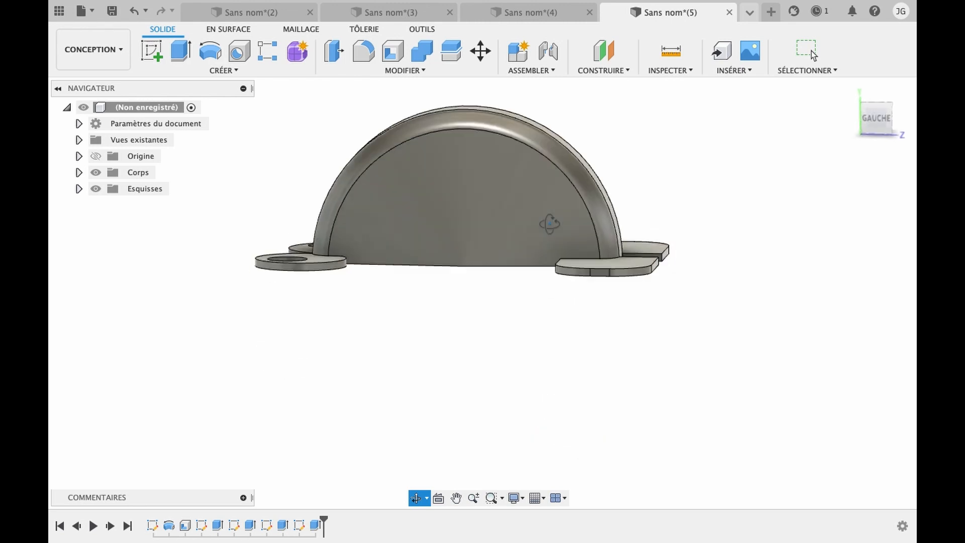
{"action": "left_click", "coordinate": [152, 51]}
{"action": "left_click", "coordinate": [491, 227]}
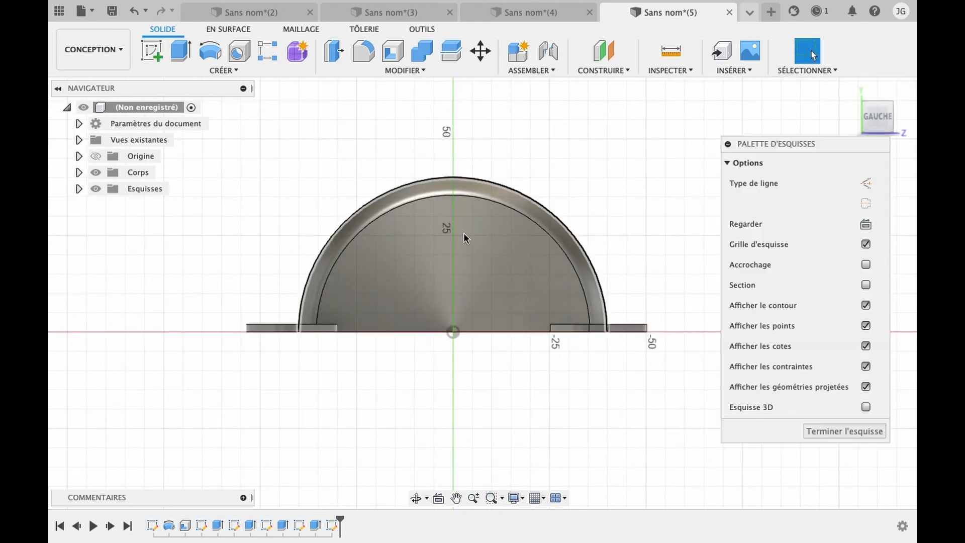
{"action": "key", "text": "c"}
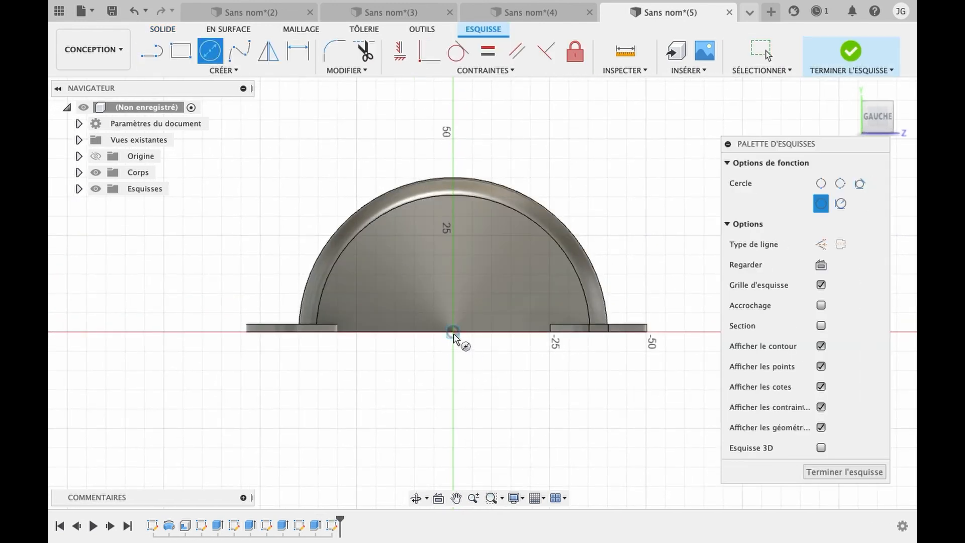
{"action": "left_click", "coordinate": [453, 332]}
{"action": "left_click", "coordinate": [498, 336]}
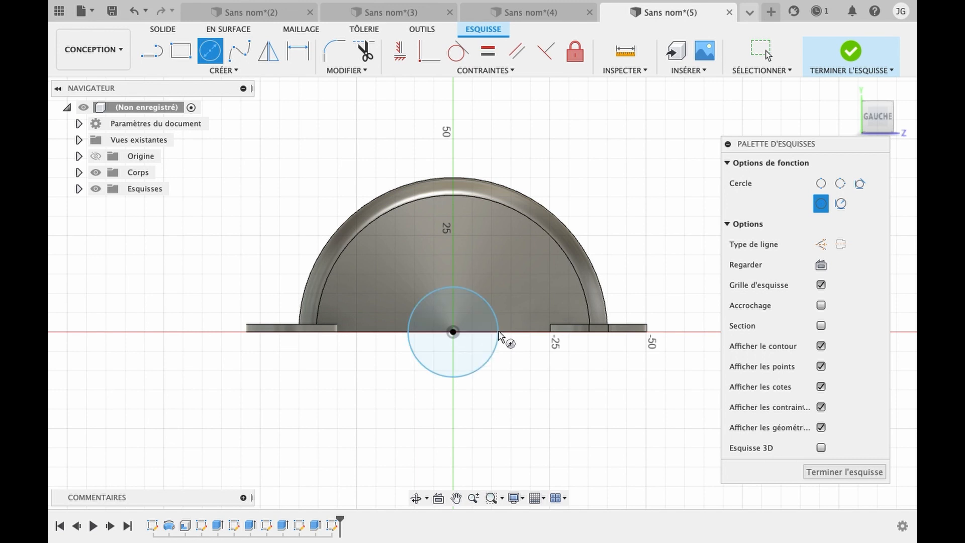
{"action": "key", "text": "Escape"}
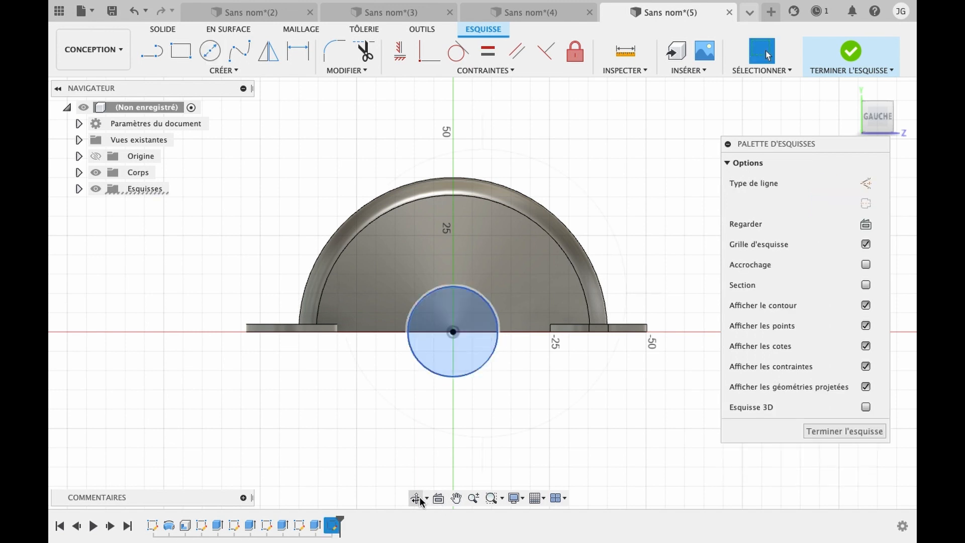
Step: Extrude the origin-centred circle 50 mm as a cut through both sides of the shell
{"action": "left_click", "coordinate": [417, 497]}
{"action": "left_click_drag", "start_coordinate": [493, 370], "coordinate": [432, 379]}
{"action": "key", "text": "Escape"}
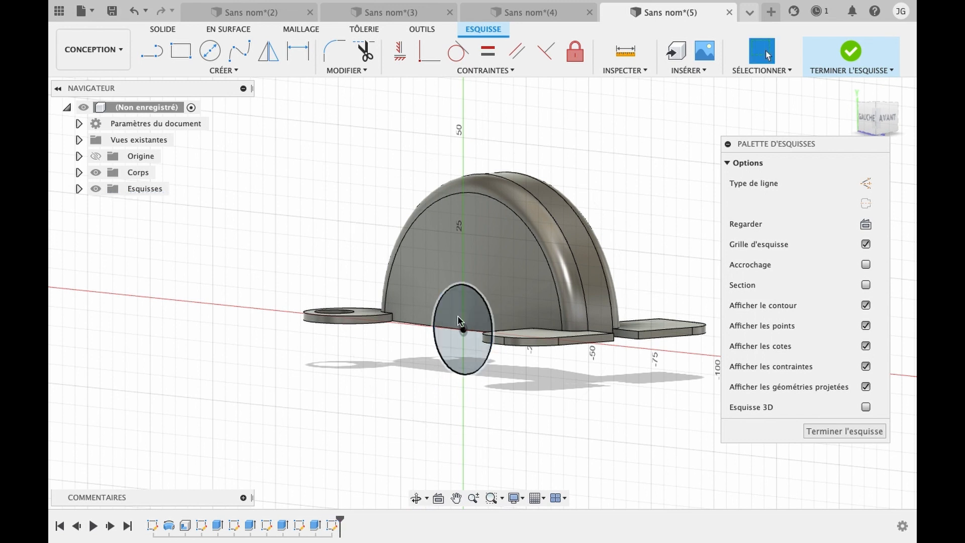
{"action": "left_click", "coordinate": [465, 342]}
{"action": "key", "text": "e"}
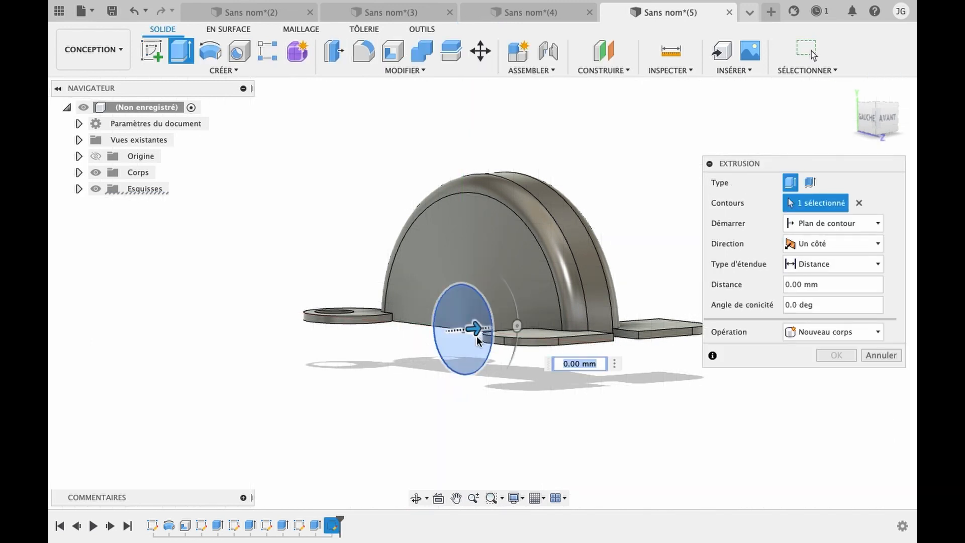
{"action": "left_click_drag", "start_coordinate": [474, 329], "coordinate": [622, 317]}
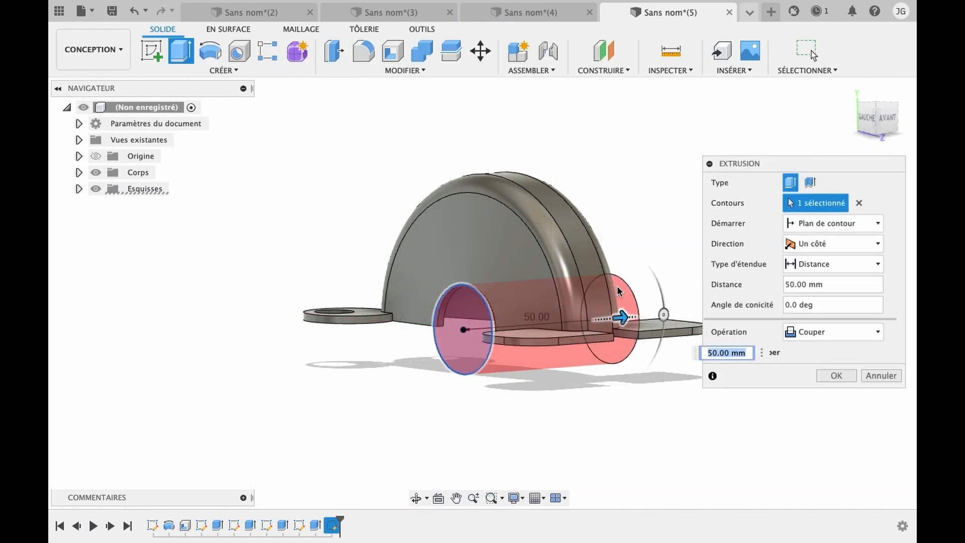
{"action": "key", "text": "Return"}
Step: Combine the shell with the two plate halves and the two discs into one body using the Join operation
{"action": "left_click", "coordinate": [416, 504]}
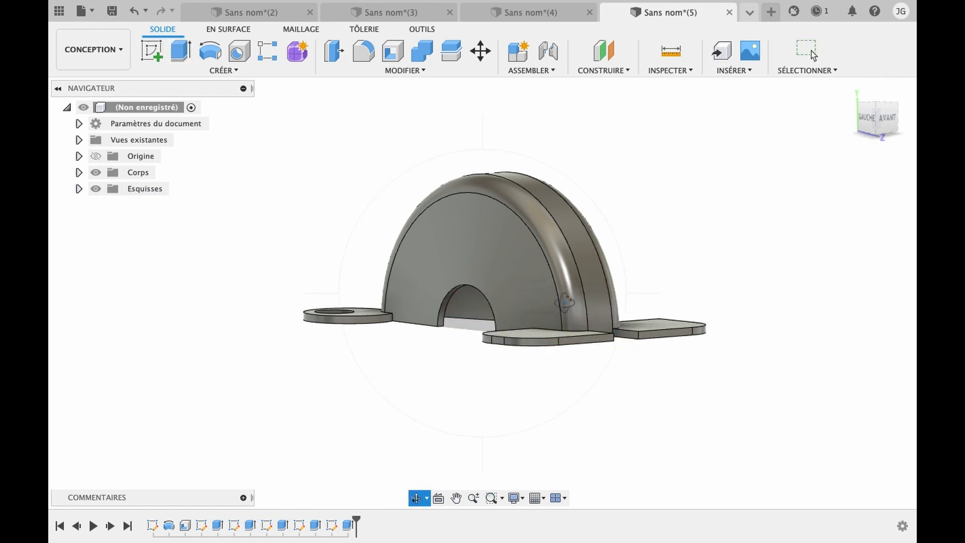
{"action": "left_click_drag", "start_coordinate": [564, 303], "coordinate": [622, 337]}
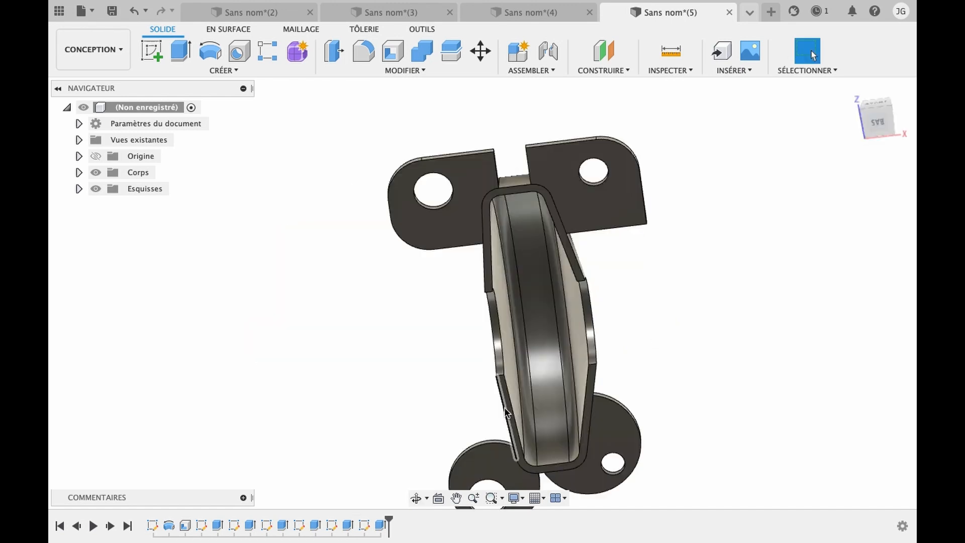
{"action": "left_click", "coordinate": [420, 499]}
{"action": "left_click_drag", "start_coordinate": [512, 216], "coordinate": [467, 336]}
{"action": "key", "text": "Escape"}
{"action": "left_click", "coordinate": [78, 172]}
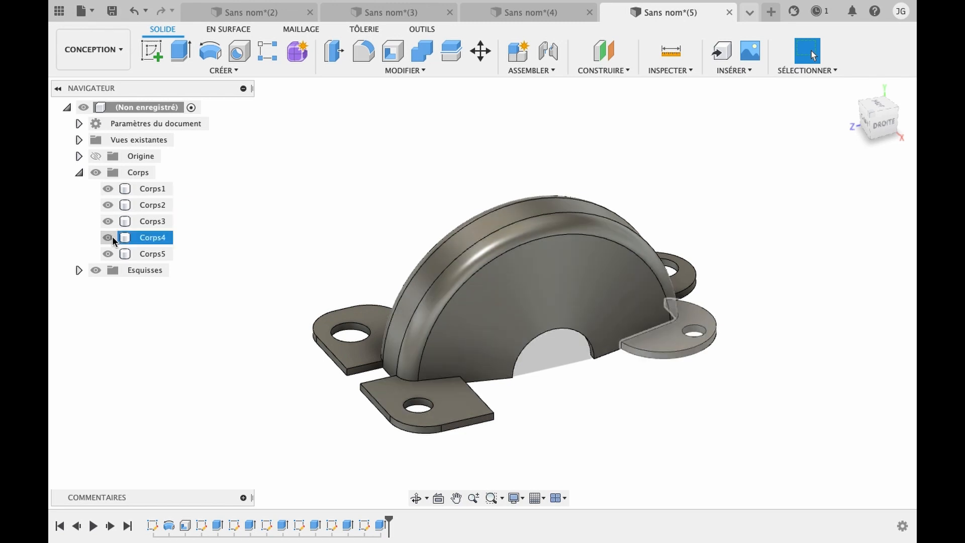
{"action": "left_click", "coordinate": [425, 55]}
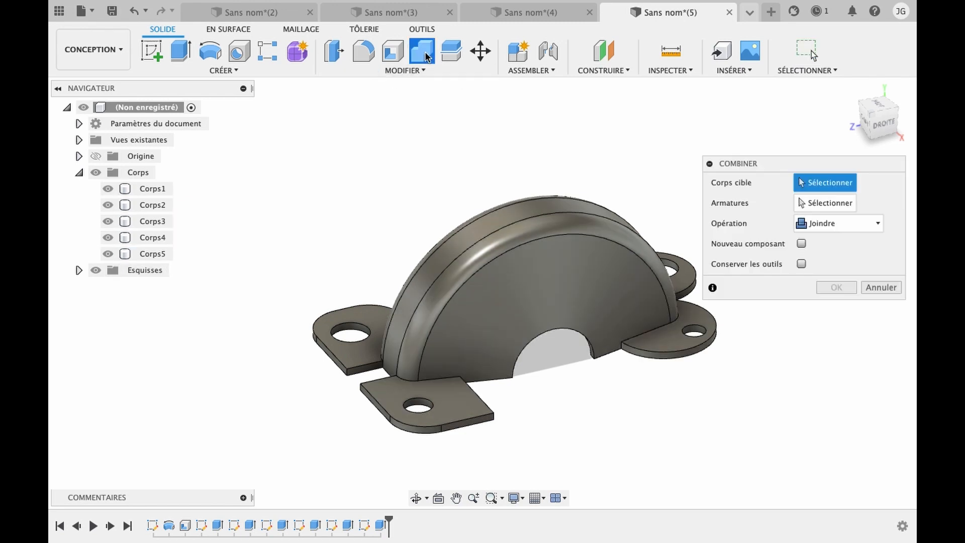
{"action": "left_click", "coordinate": [479, 297]}
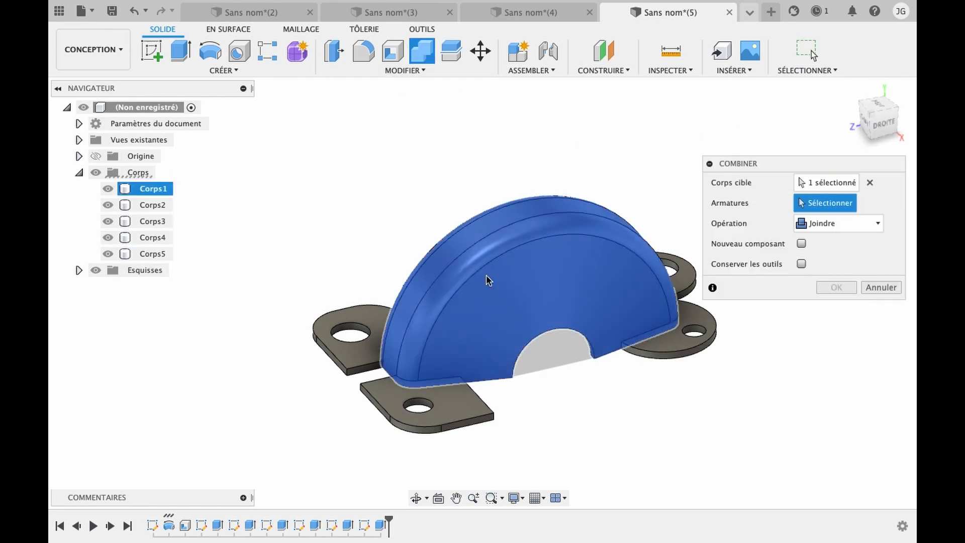
{"action": "left_click", "coordinate": [365, 333]}
{"action": "left_click", "coordinate": [415, 412]}
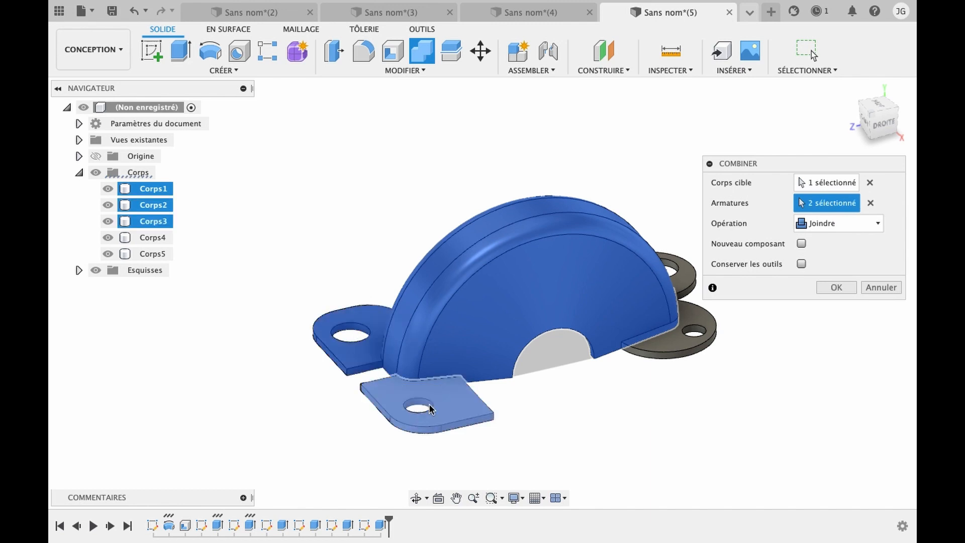
{"action": "left_click", "coordinate": [704, 336]}
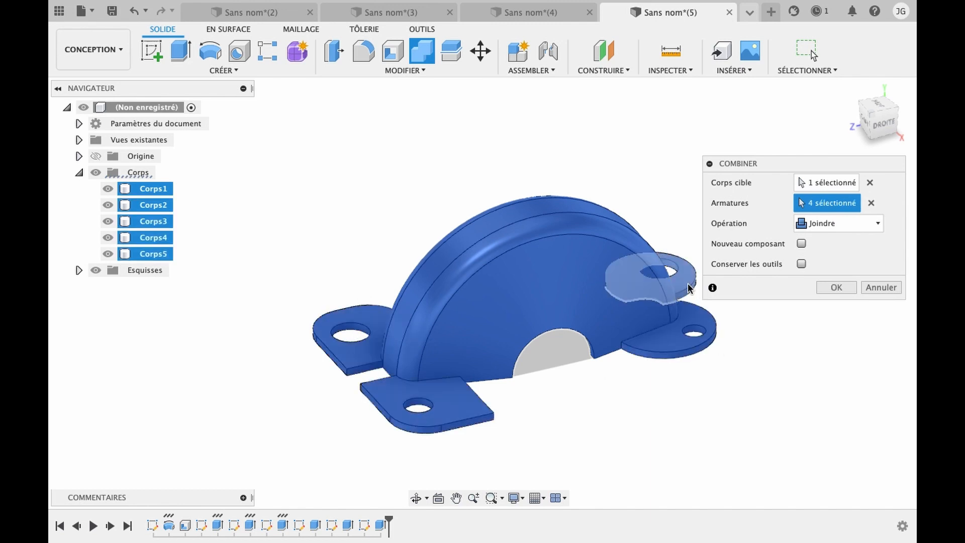
{"action": "left_click", "coordinate": [829, 287]}
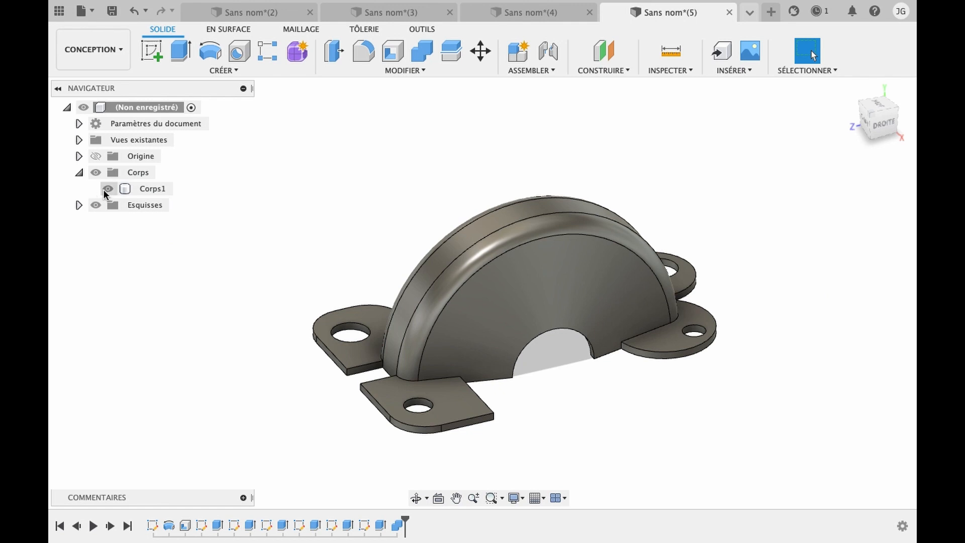
Step: Toggle the combined body's visibility off and on to check it, and examine the finished part from several sides
{"action": "left_click", "coordinate": [107, 189]}
{"action": "left_click", "coordinate": [104, 190]}
{"action": "left_click_drag", "start_coordinate": [536, 388], "coordinate": [399, 389]}
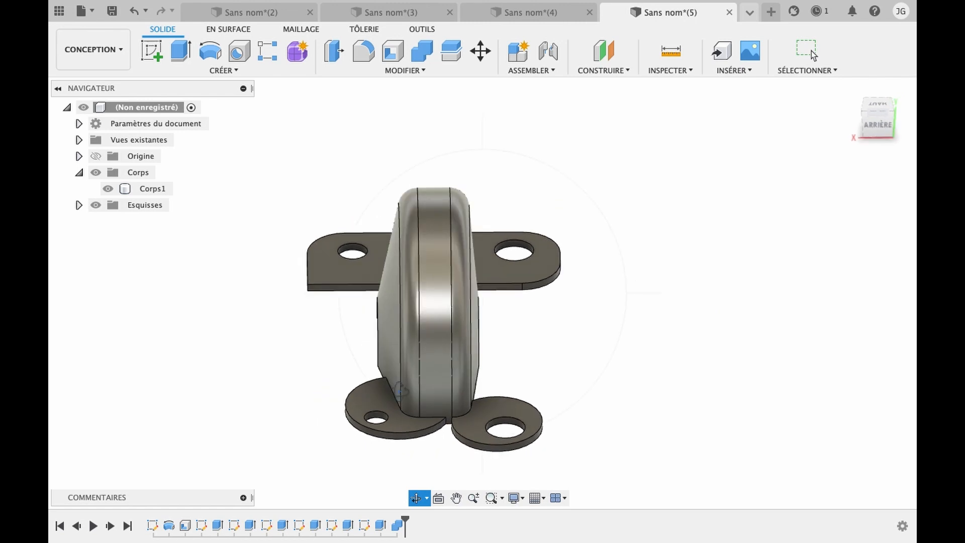
{"action": "key", "text": "Escape"}
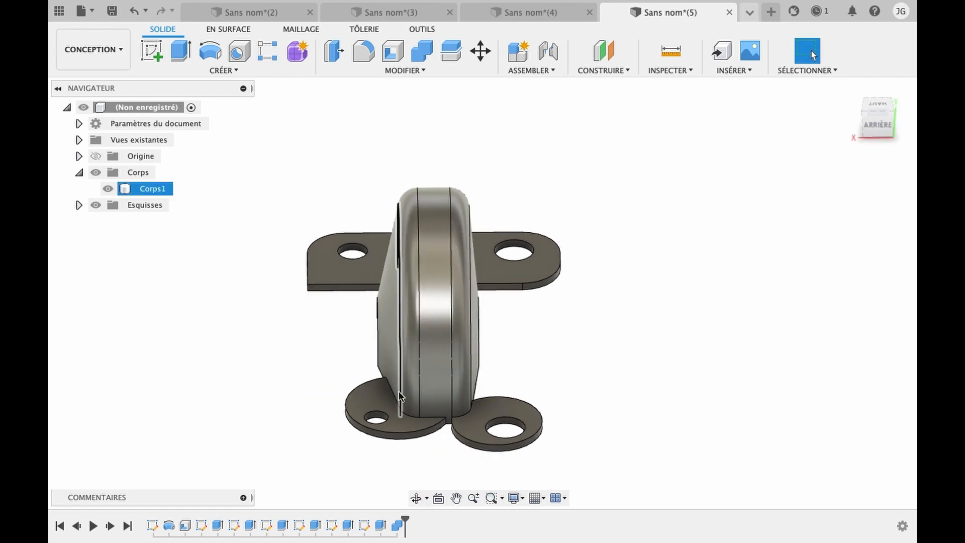
{"action": "left_click", "coordinate": [417, 497]}
{"action": "left_click_drag", "start_coordinate": [467, 340], "coordinate": [552, 322]}
{"action": "key", "text": "Escape"}
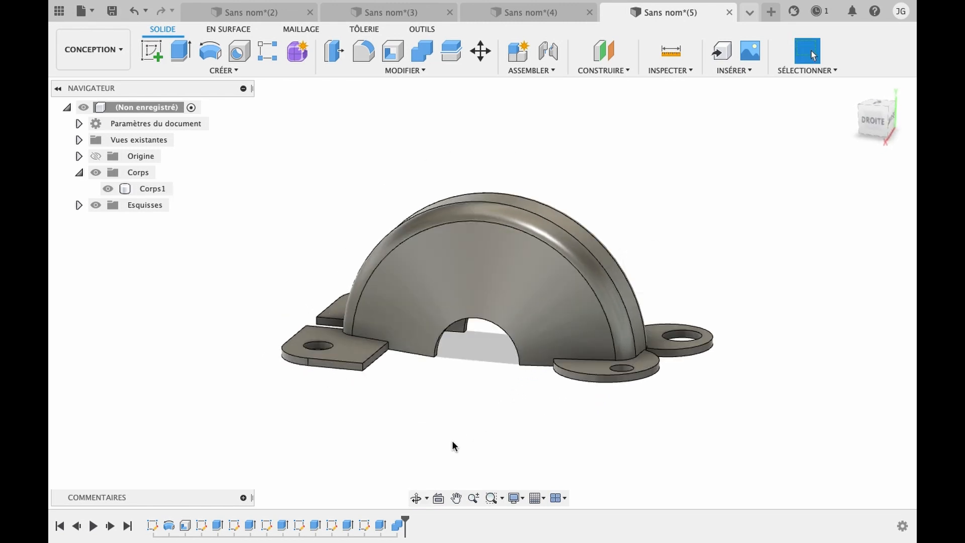